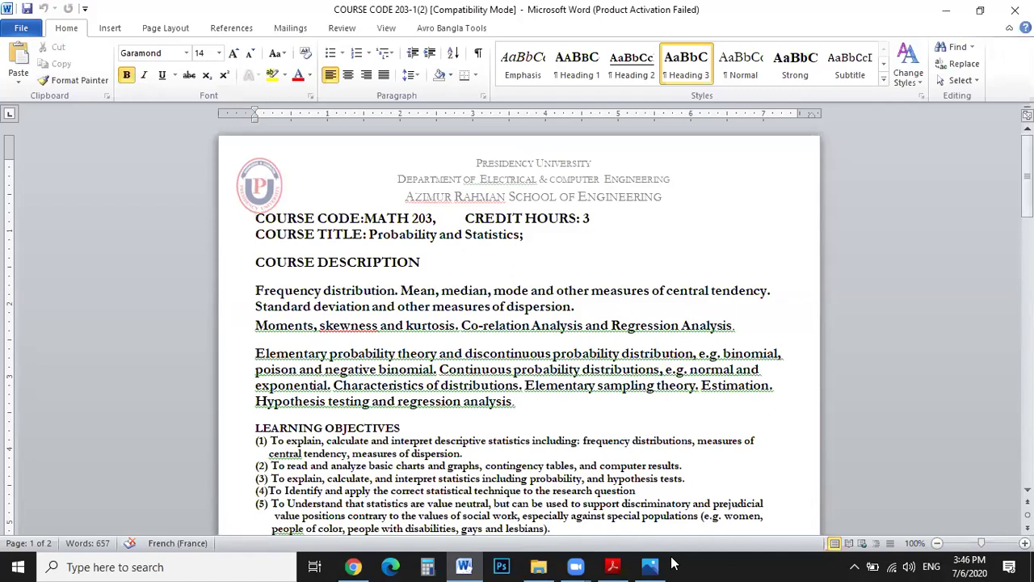
# Enlarge the MATH 203 course outline to 140% zoom and dismiss the Office activation wizard.
pyautogui.click(991, 543)
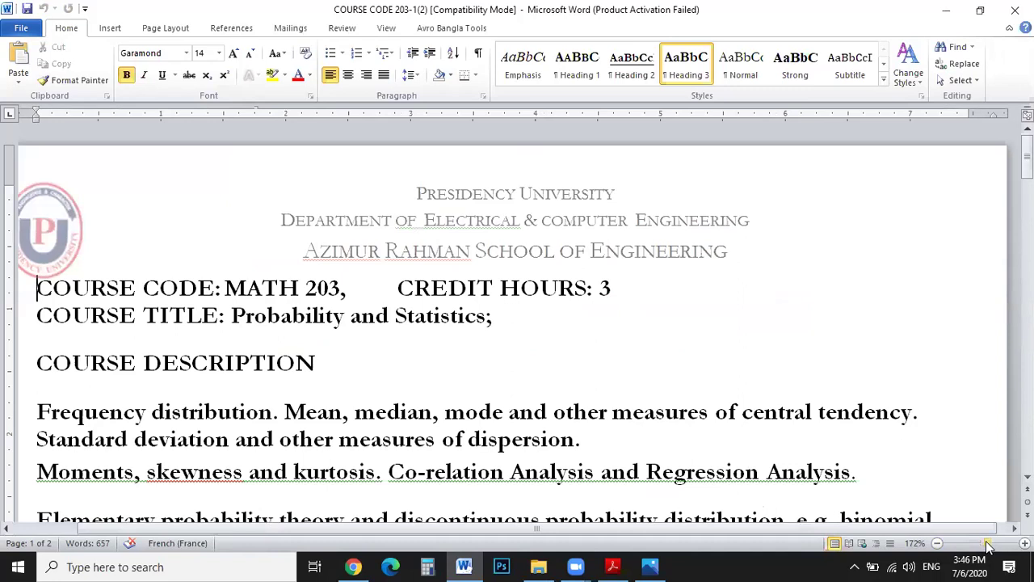
pyautogui.click(984, 545)
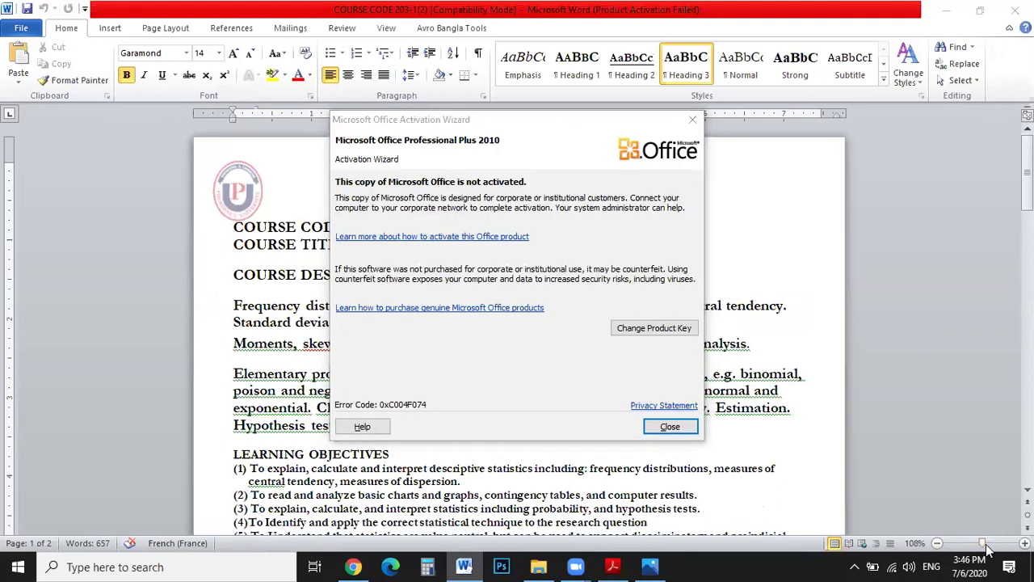
pyautogui.press('Return')
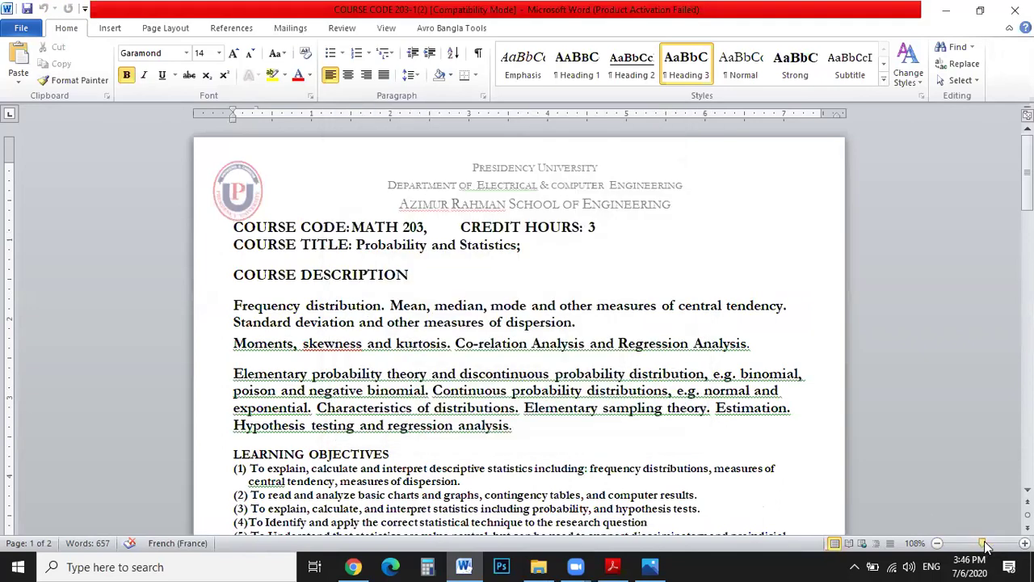
pyautogui.click(990, 546)
pyautogui.moveTo(987, 546); pyautogui.dragTo(982, 547)
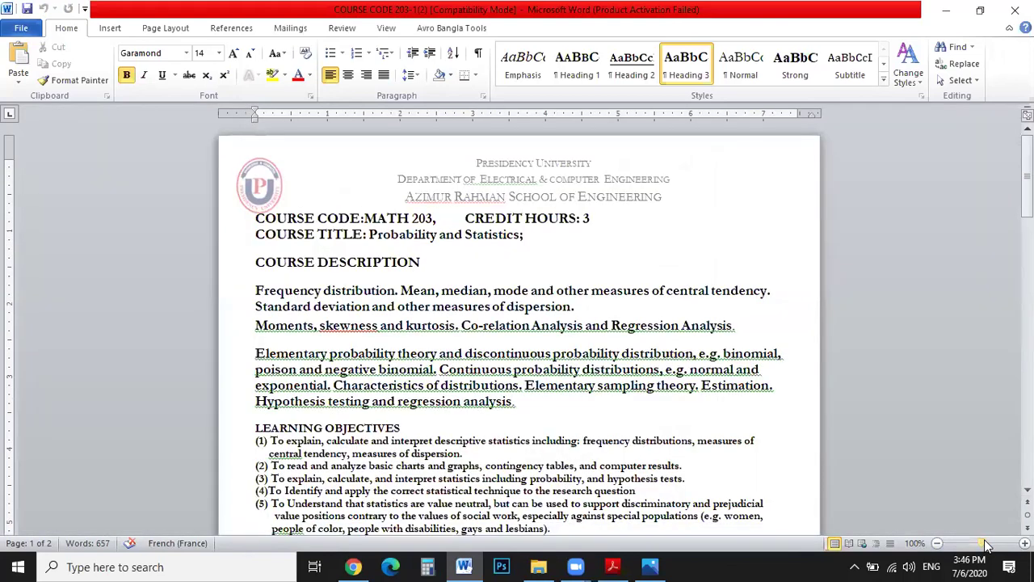
pyautogui.click(985, 546)
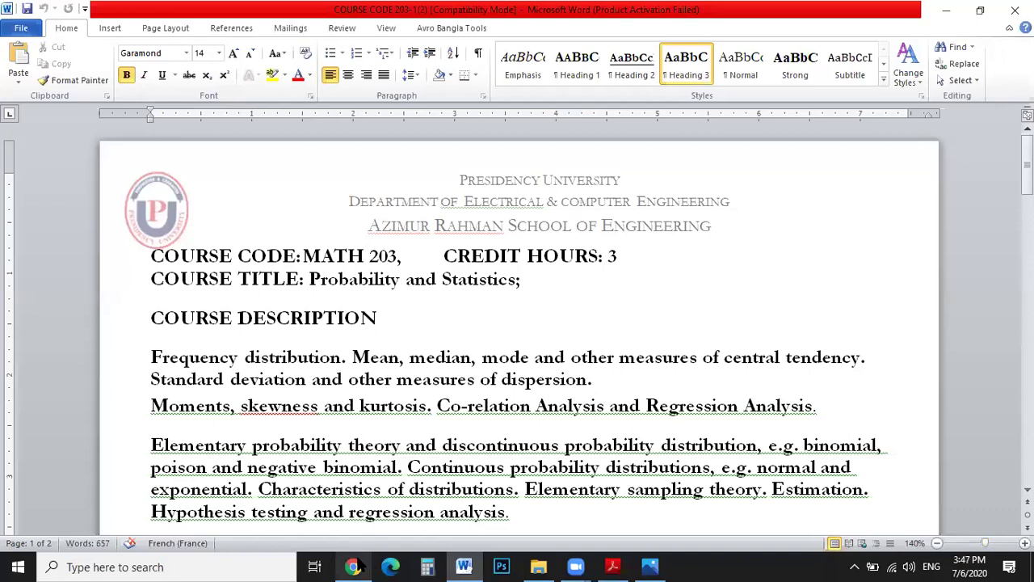
# Switch to Chrome and view the Facebook profile page and the posts in the PU MATH 201 SECTION 2 group.
pyautogui.click(359, 564)
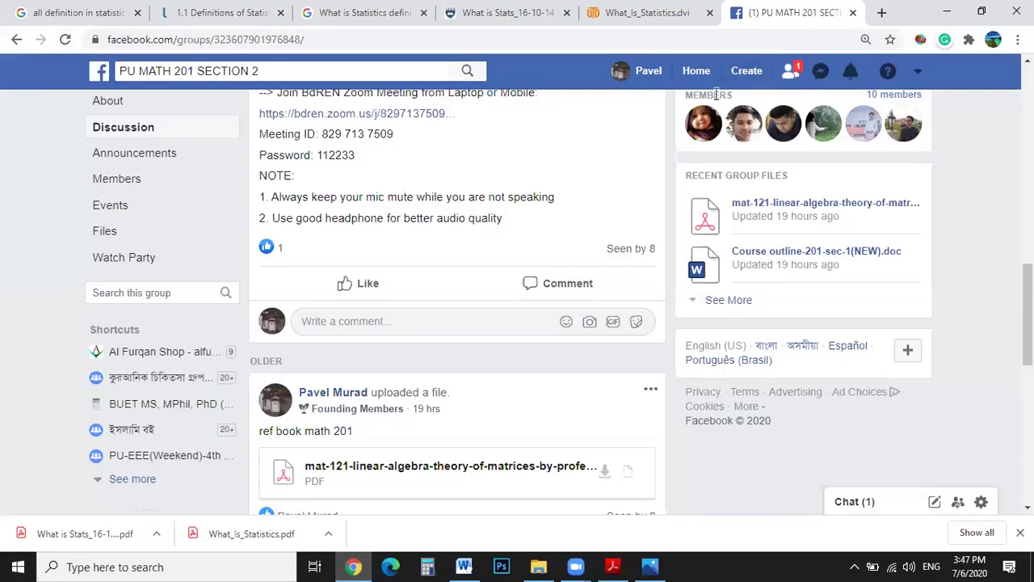
pyautogui.click(626, 71)
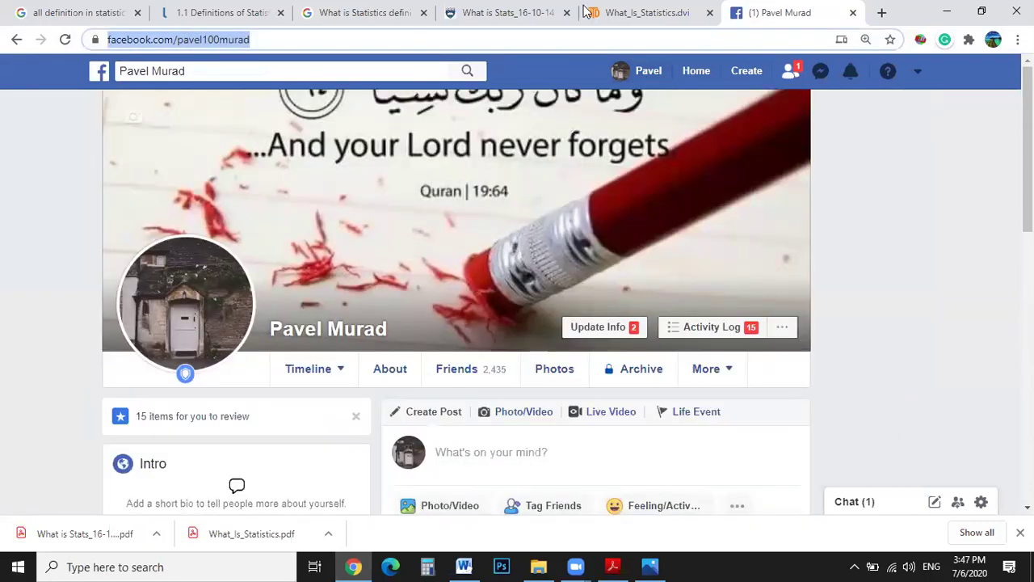
pyautogui.click(693, 14)
pyautogui.click(810, 9)
pyautogui.click(17, 40)
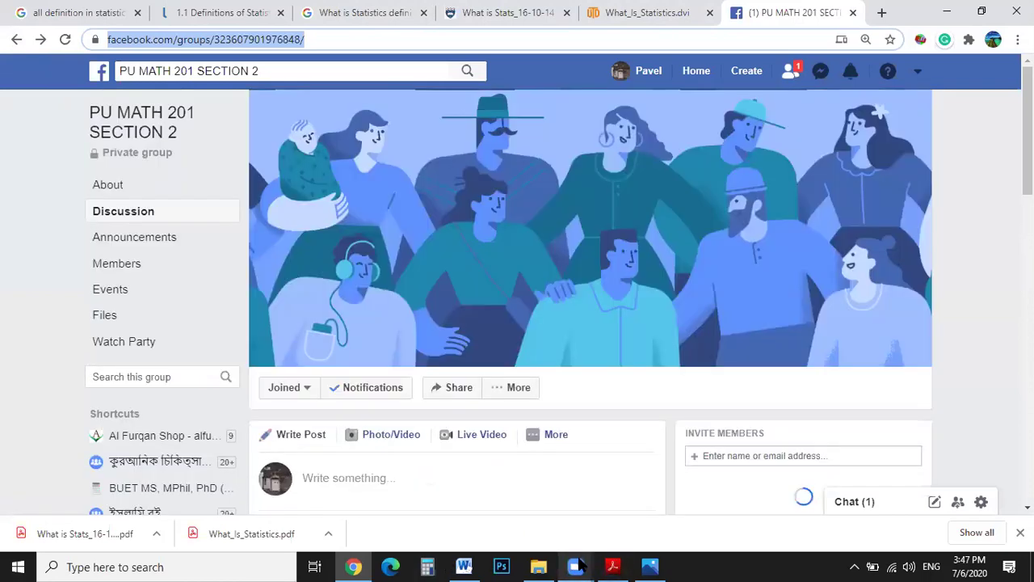
pyautogui.moveTo(575, 566)
pyautogui.scroll(-10, 634, 347)
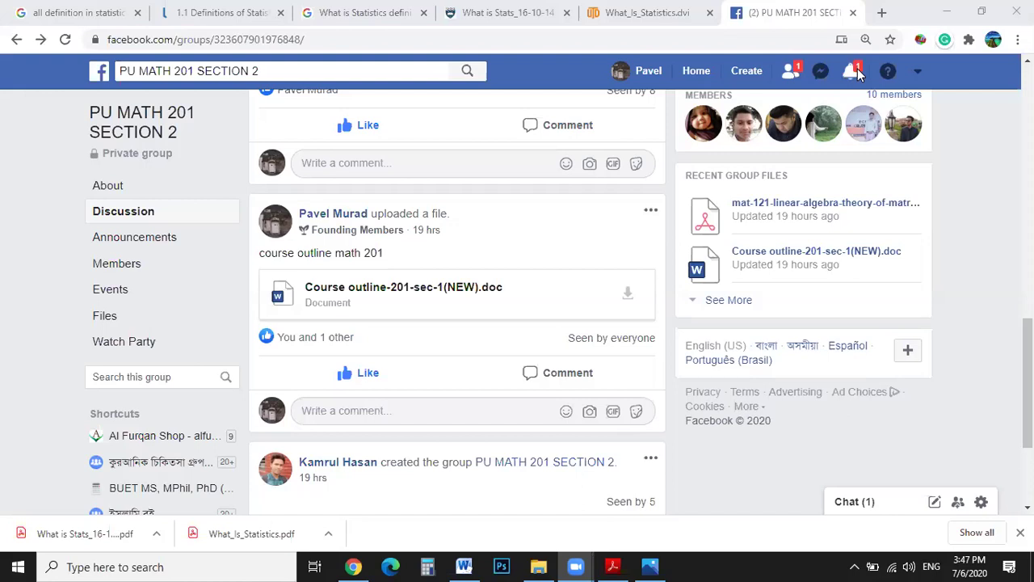
# Open the invitation to the private group PU Math 203 Section 01 from the notifications and join the group.
pyautogui.click(855, 71)
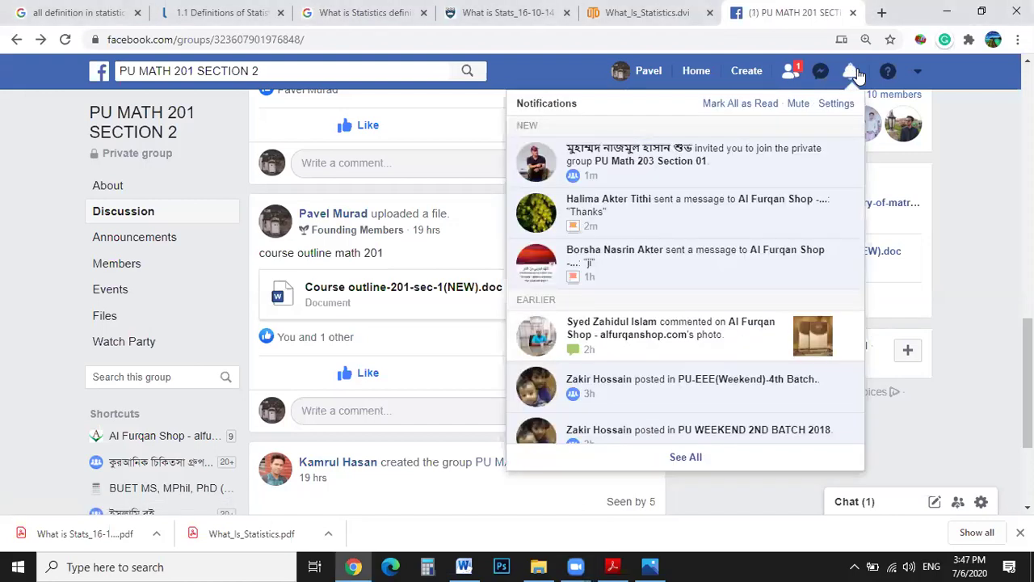
pyautogui.click(707, 175)
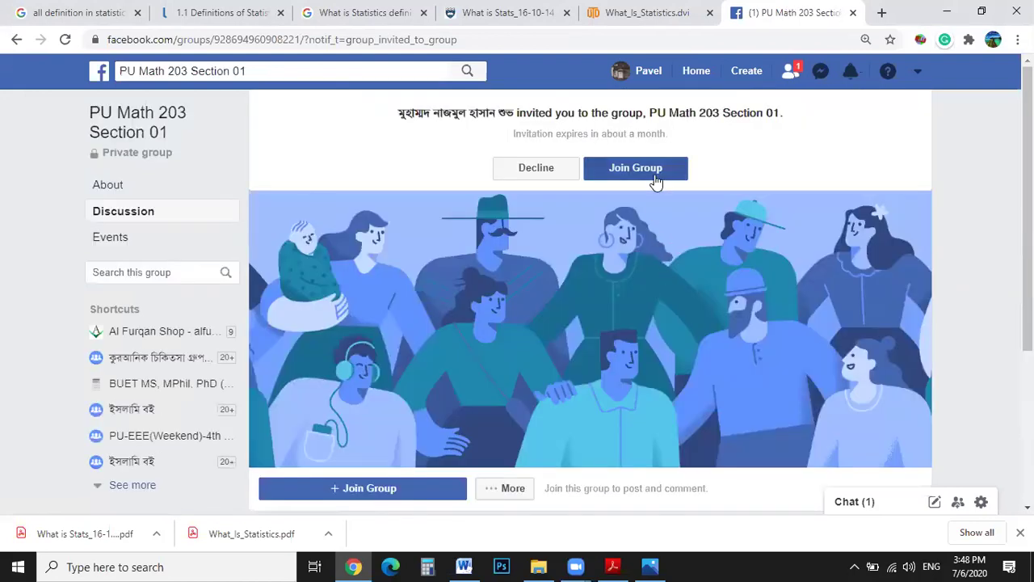
pyautogui.click(610, 361)
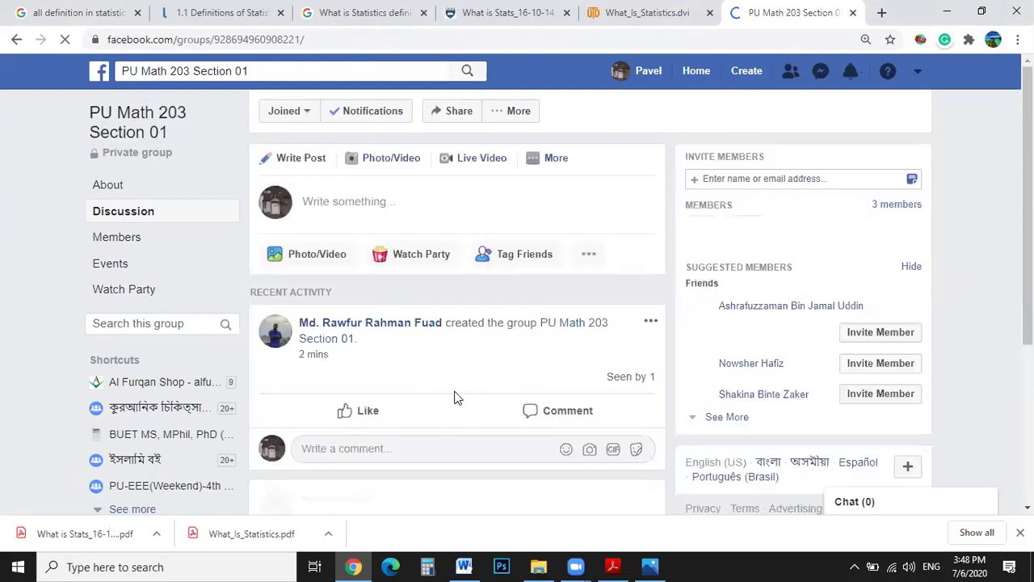
pyautogui.scroll(-3, 454, 397)
pyautogui.scroll(3, 454, 397)
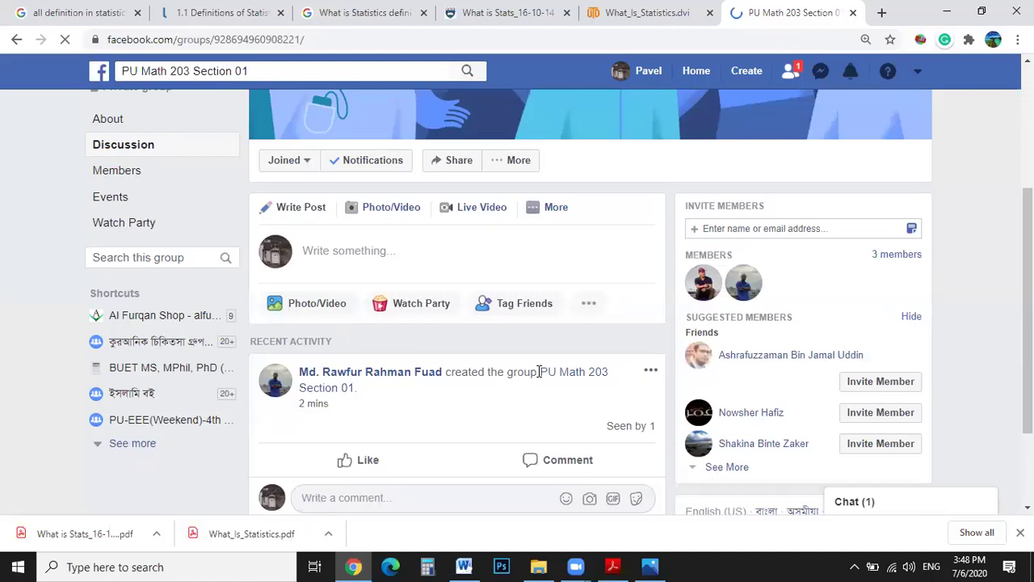
pyautogui.scroll(-2, 538, 373)
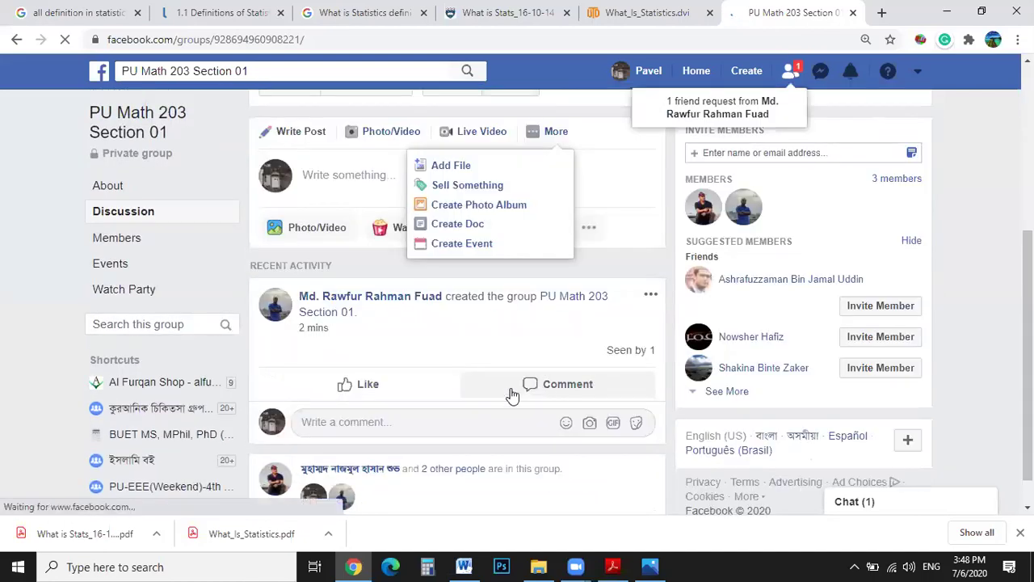
pyautogui.click(386, 292)
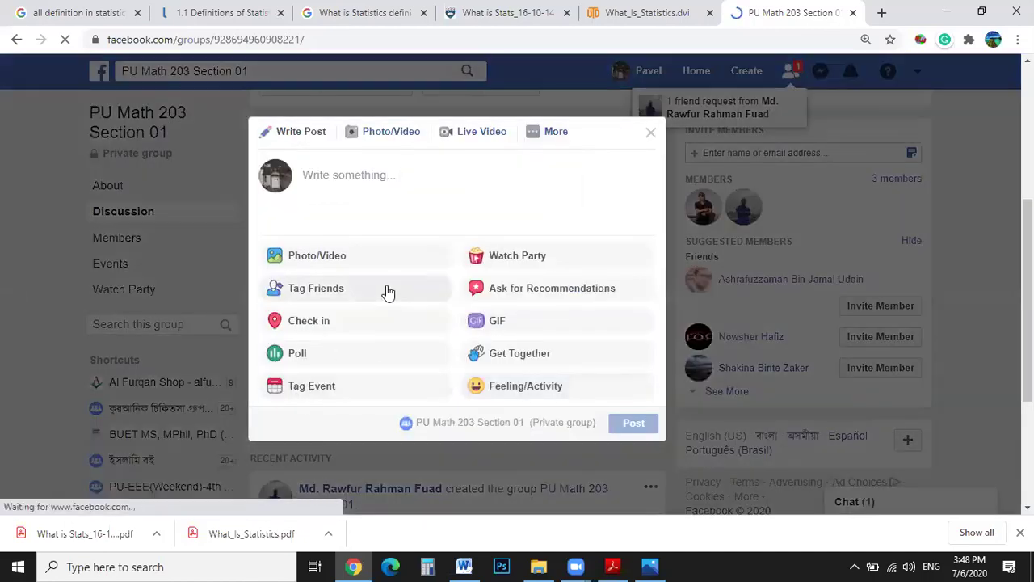
pyautogui.click(649, 134)
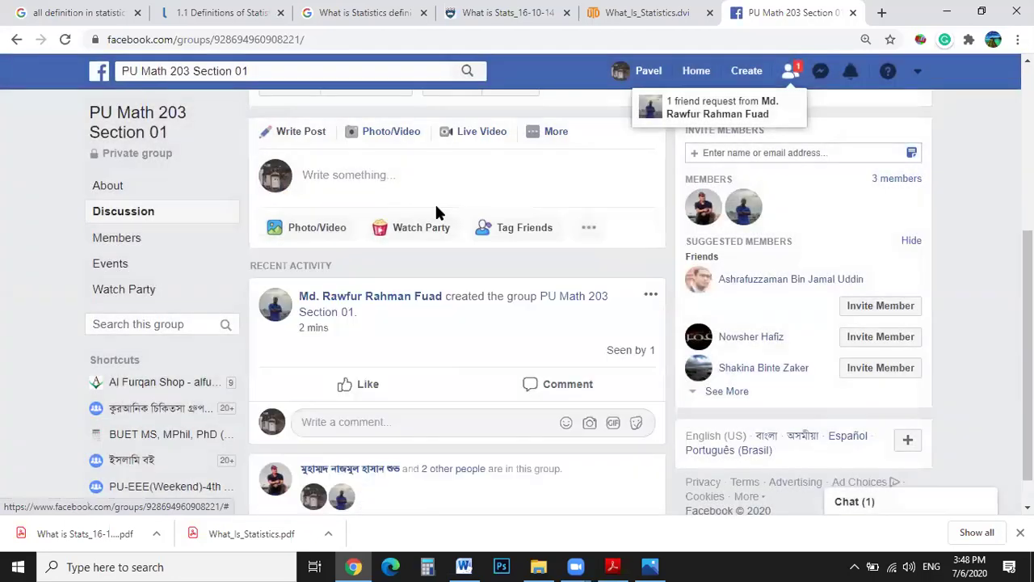
pyautogui.scroll(-1, 485, 396)
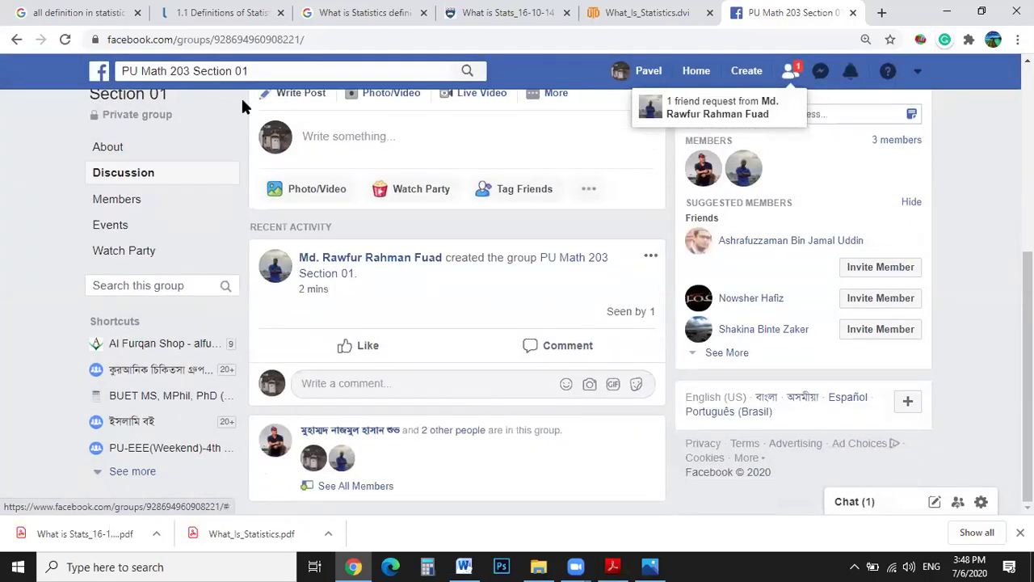
# Start a post in PU Math 203 Section 01 reading "math 203 course outline" and begin choosing a file to attach.
pyautogui.scroll(2, 418, 258)
pyautogui.click(418, 289)
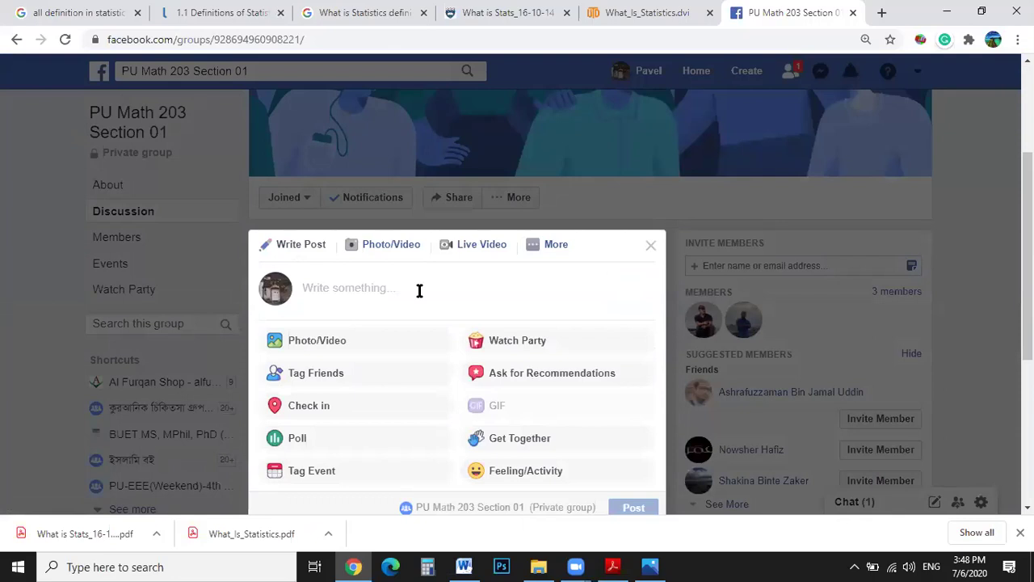
pyautogui.write('math 203 course outline')
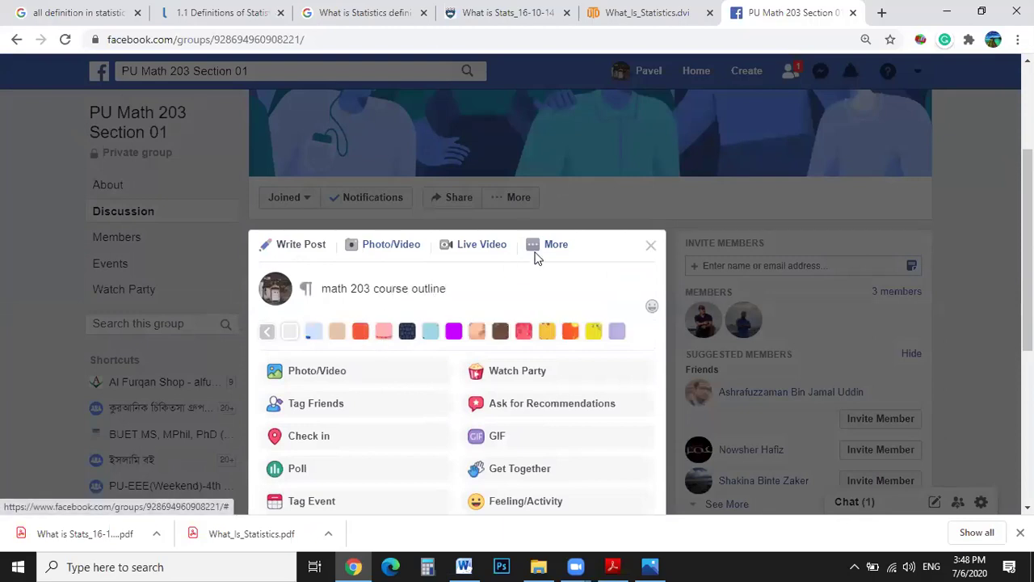
pyautogui.click(536, 248)
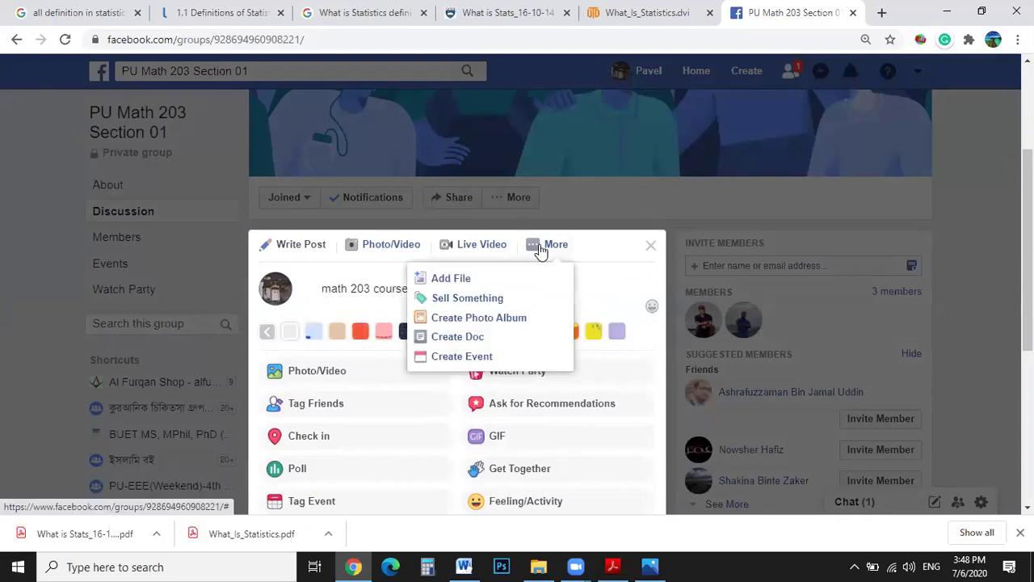
pyautogui.click(464, 278)
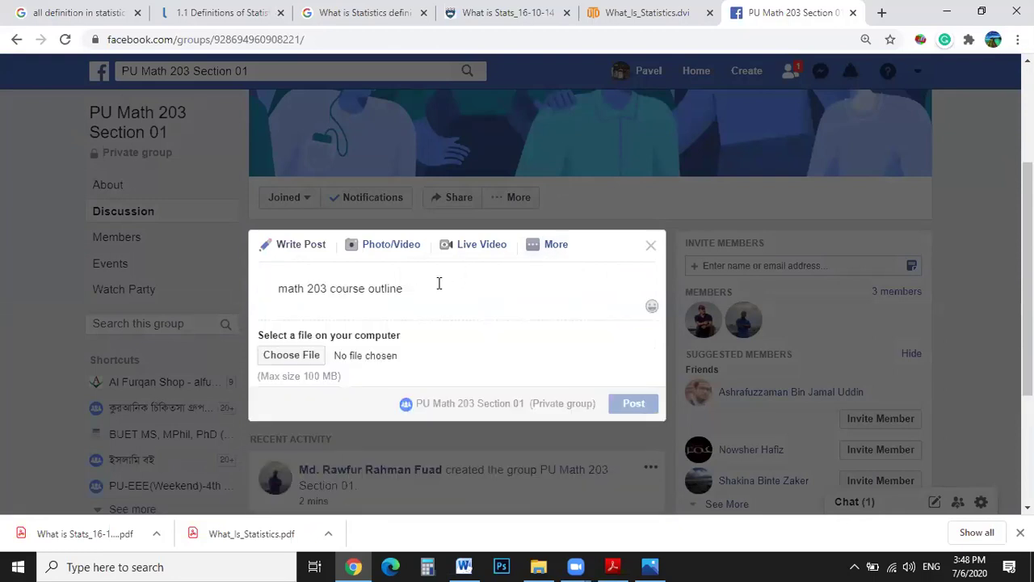
pyautogui.click(307, 358)
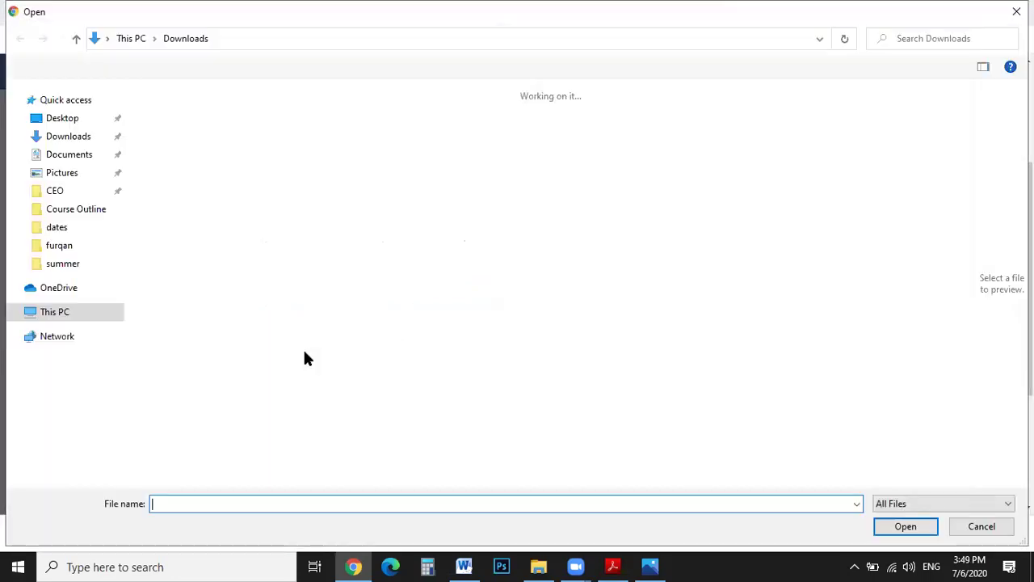
pyautogui.scroll(-1, 112, 139)
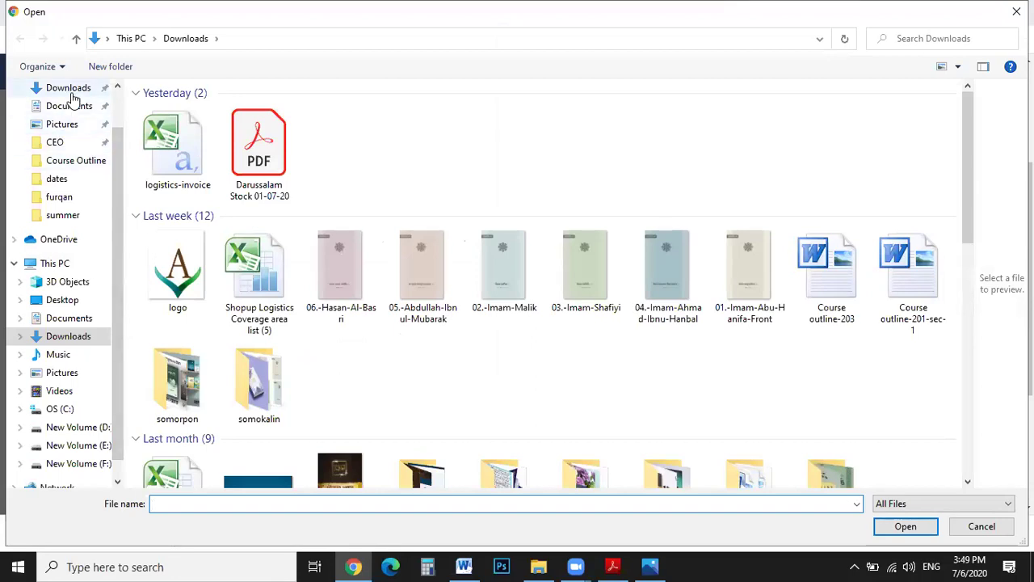
pyautogui.scroll(1, 101, 142)
pyautogui.click(70, 121)
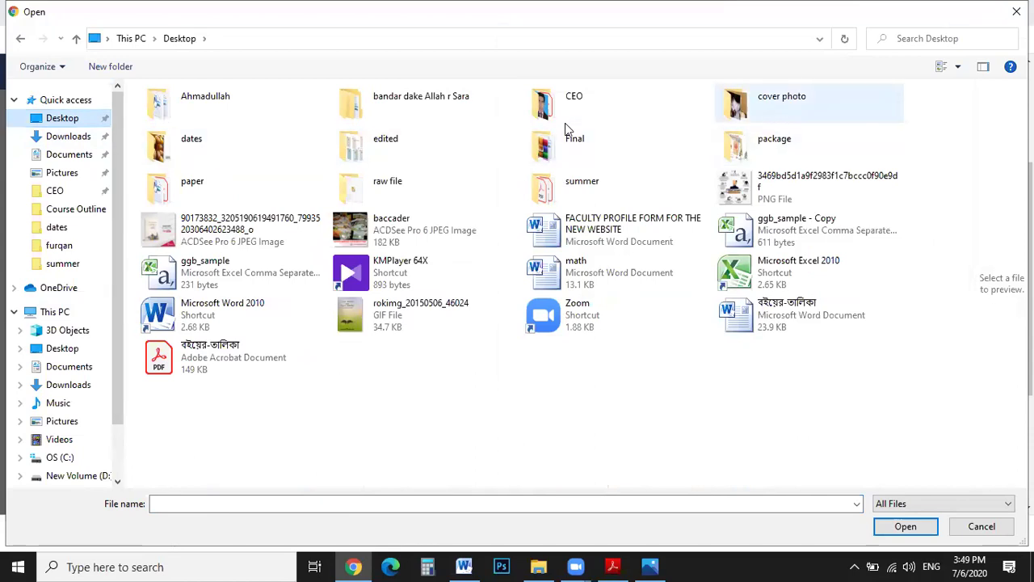
pyautogui.doubleClick(584, 188)
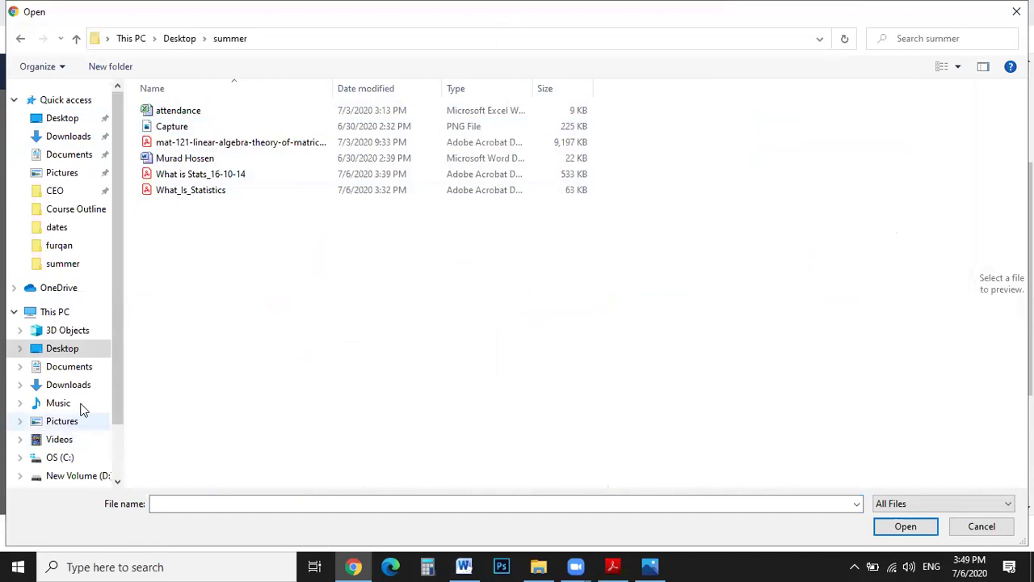
# Attach COURSE CODE 203-1(2) from the Course Outline folder inside PU official on New Volume (F:) and publish the post.
pyautogui.scroll(-2, 80, 388)
pyautogui.click(85, 445)
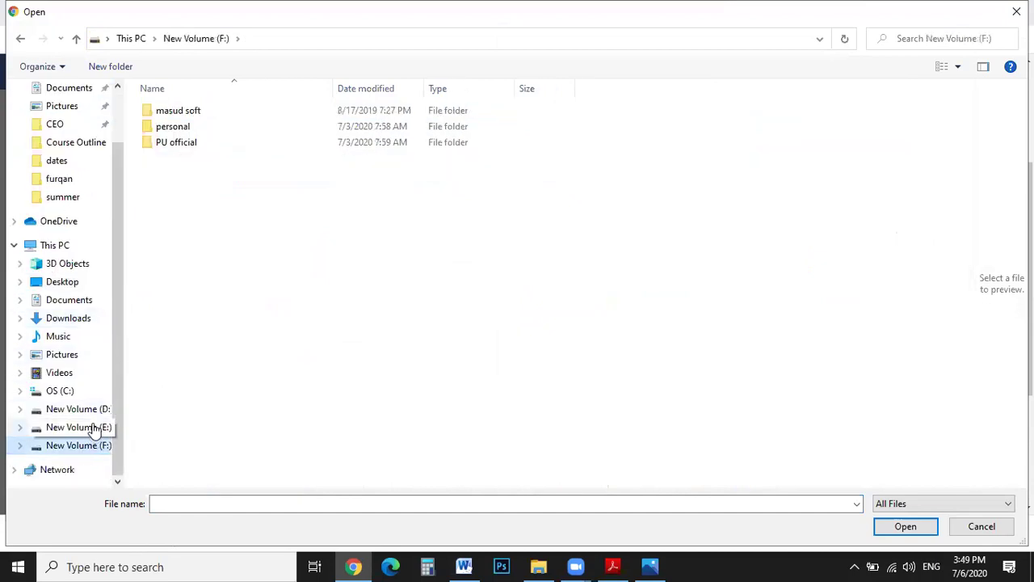
pyautogui.doubleClick(185, 141)
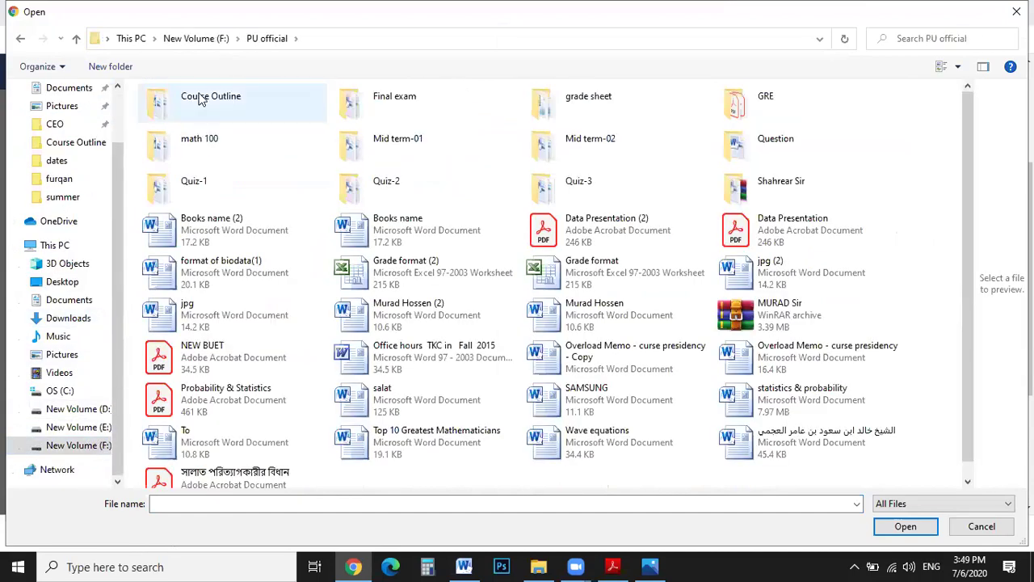
pyautogui.doubleClick(202, 98)
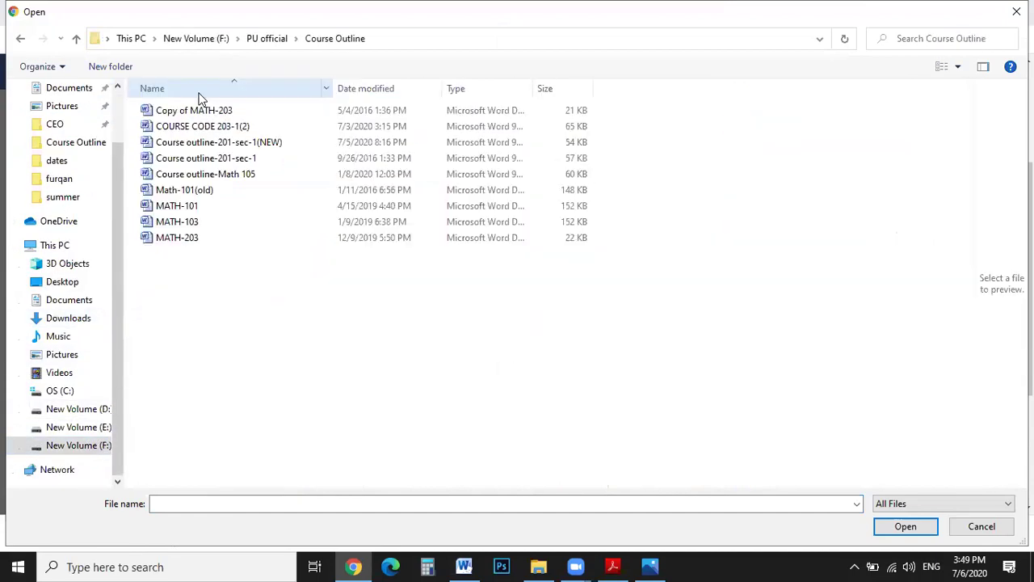
pyautogui.click(260, 127)
pyautogui.click(900, 526)
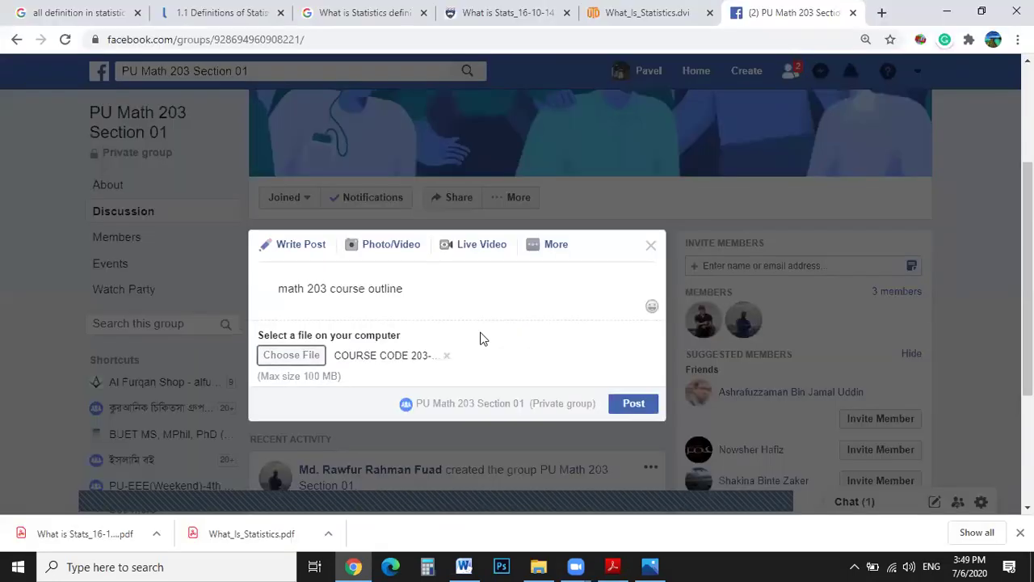
pyautogui.click(633, 406)
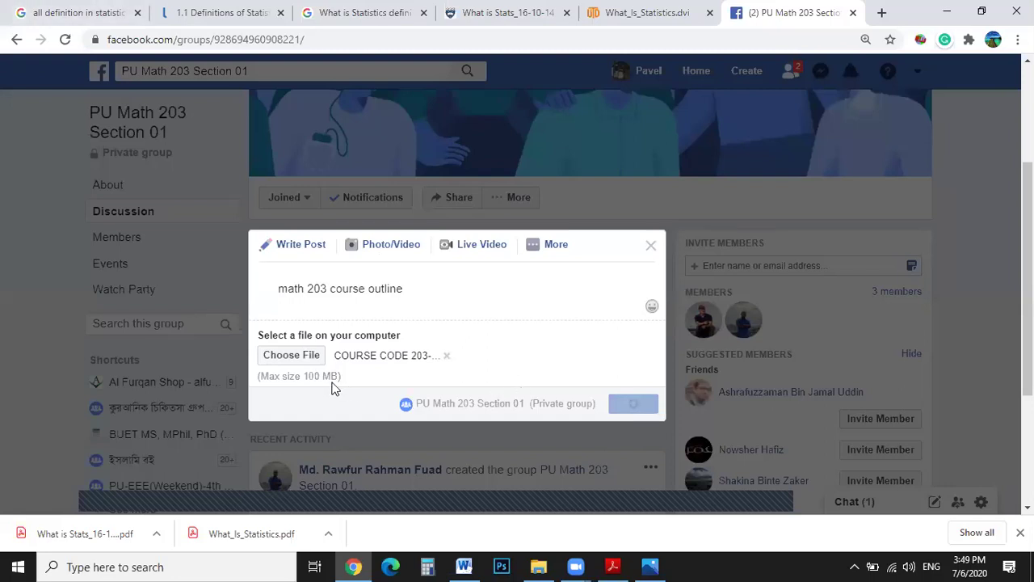
pyautogui.scroll(-2, 481, 437)
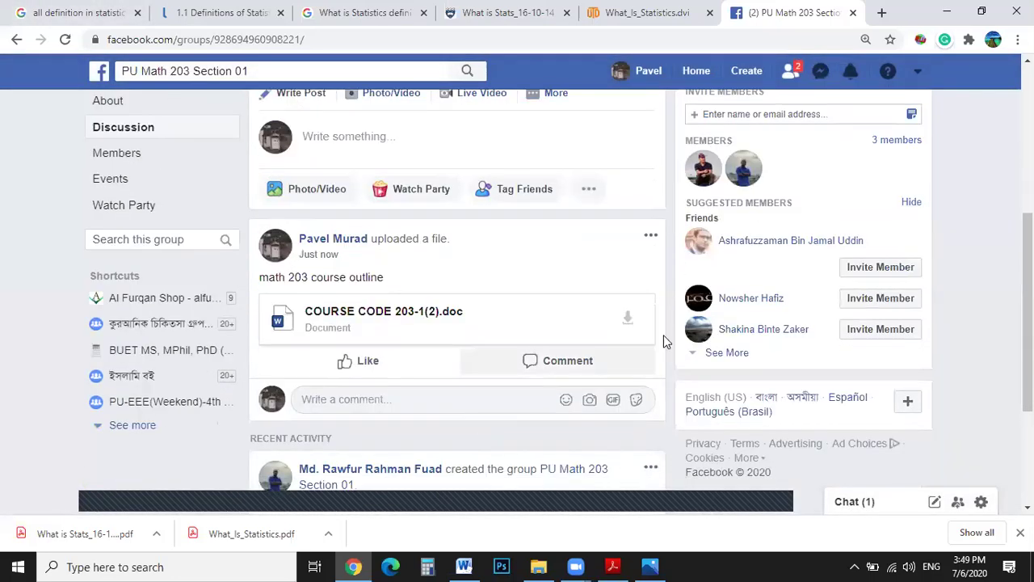
# Switch back to Word and view the course description in the MATH 203 outline.
pyautogui.click(464, 567)
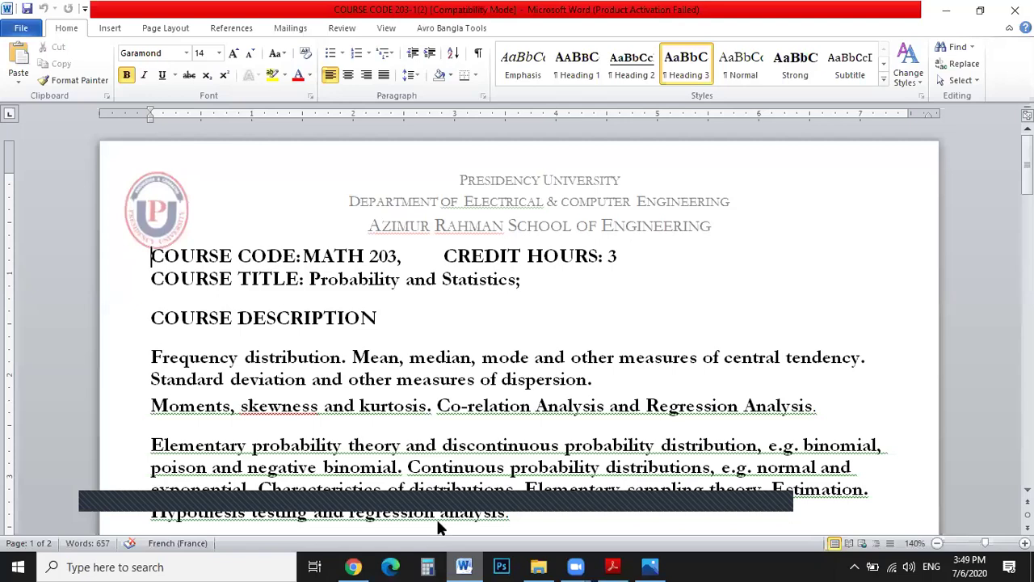
pyautogui.scroll(-2, 437, 521)
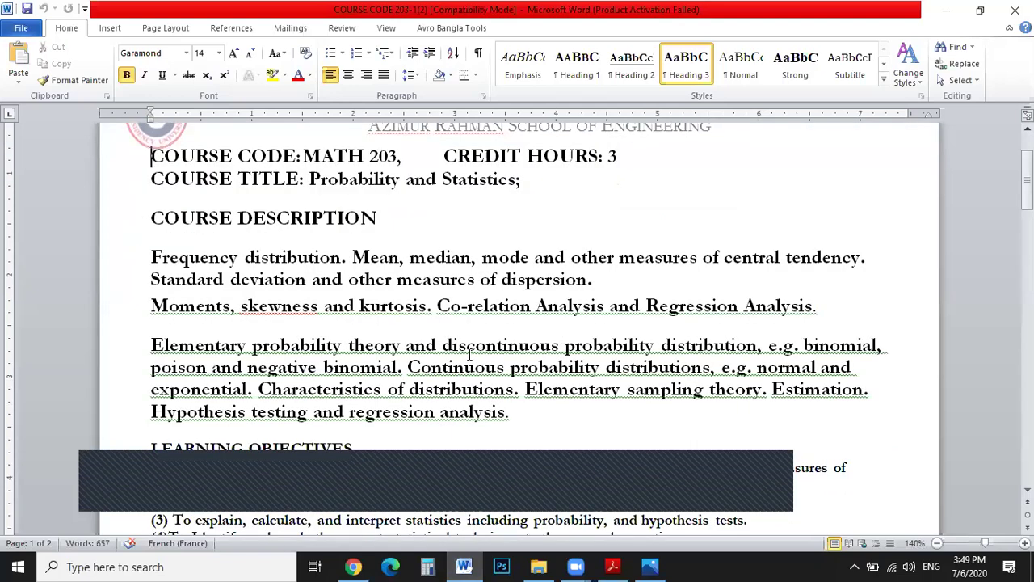
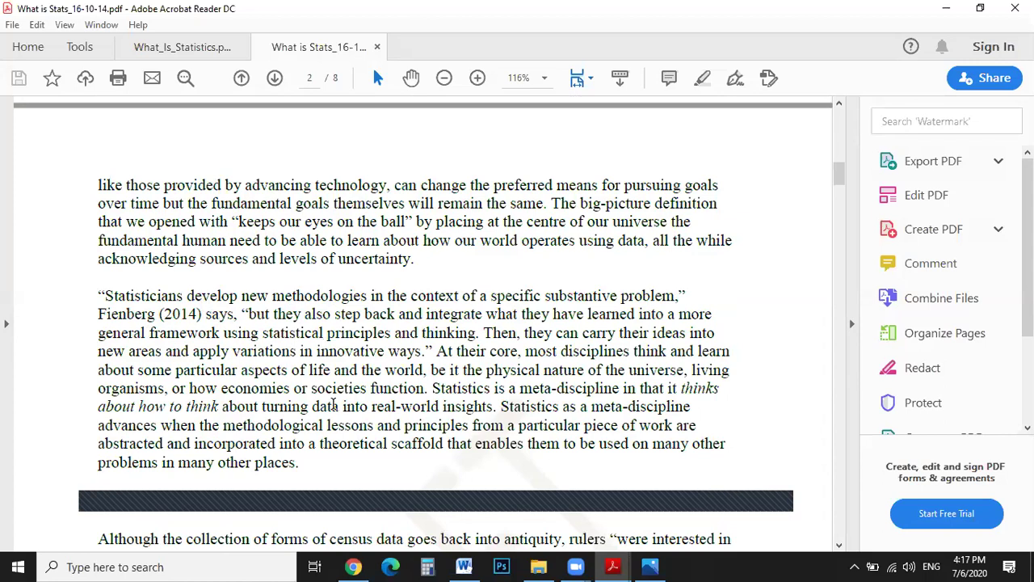
# Read on to the History of Statistics section of What is Stats_16-10-14.pdf in Adobe Acrobat Reader.
pyautogui.scroll(-10, 334, 404)
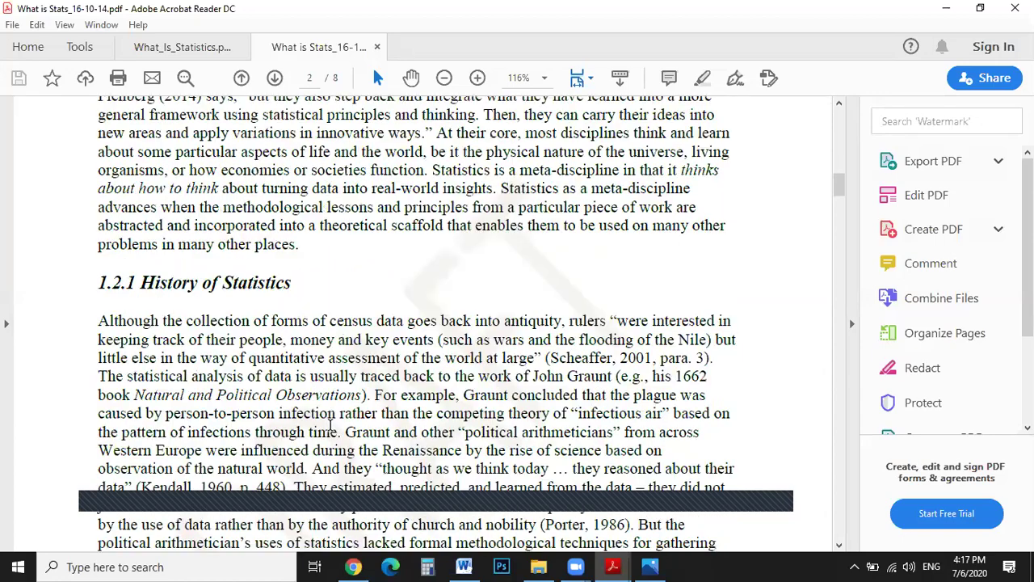
# Skim the History of Statistics and Statistical Thinking sections through page 4, and return to the Chapter 1 opening page.
pyautogui.scroll(-15, 326, 440)
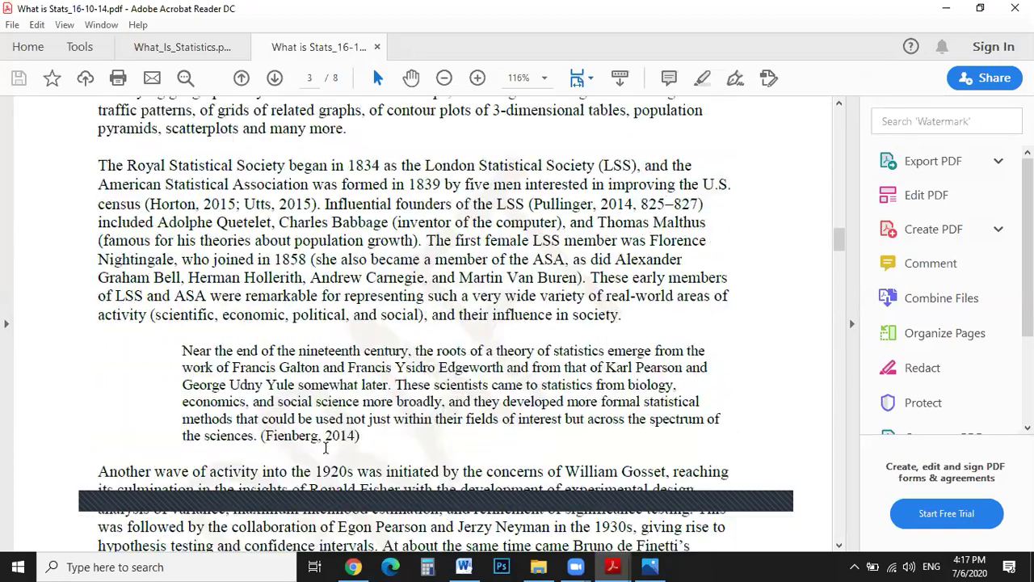
pyautogui.scroll(-3, 326, 458)
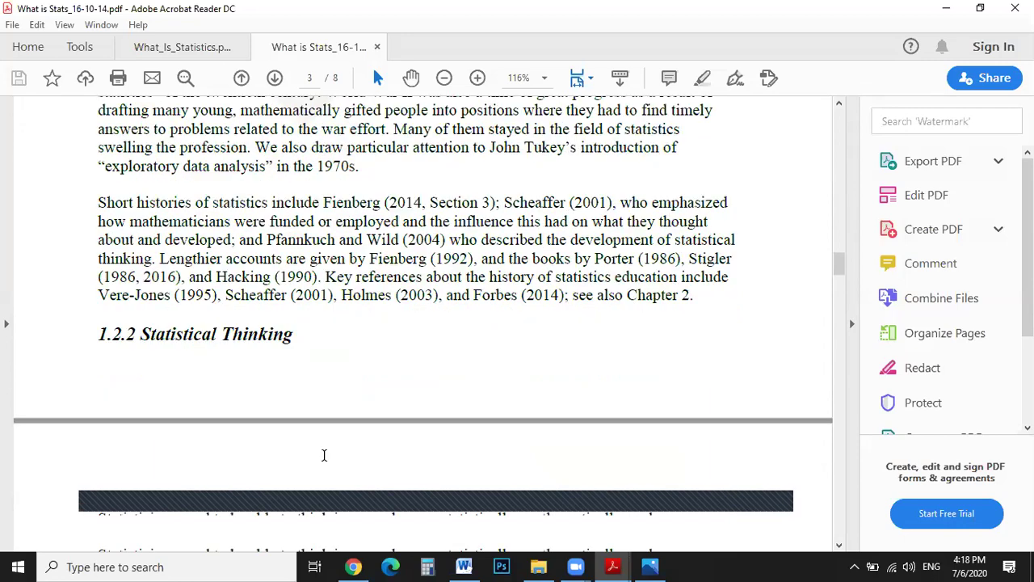
pyautogui.moveTo(143, 190); pyautogui.dragTo(382, 194)
pyautogui.scroll(-2, 387, 275)
pyautogui.scroll(-10, 389, 388)
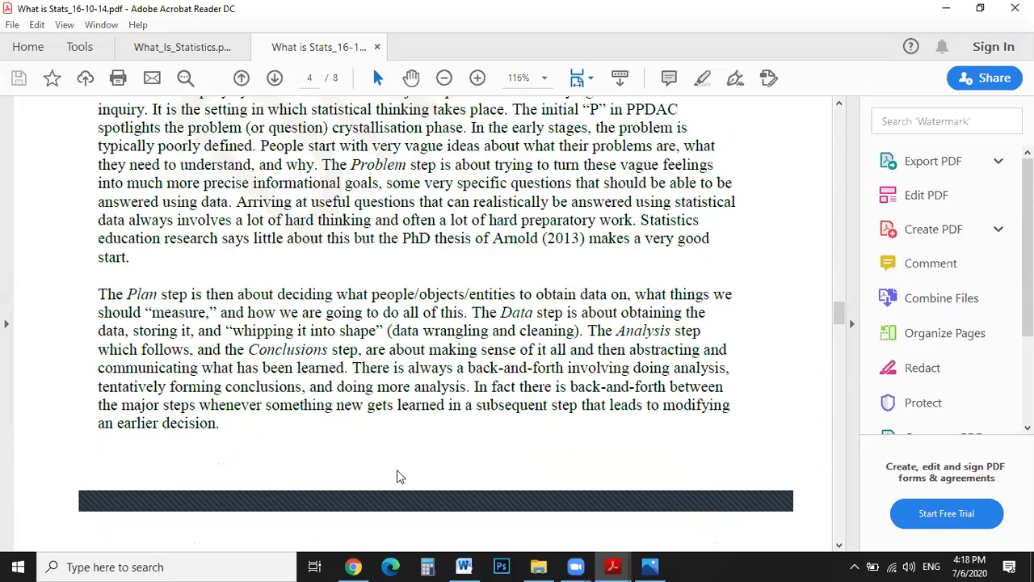
pyautogui.scroll(20, 244, 415)
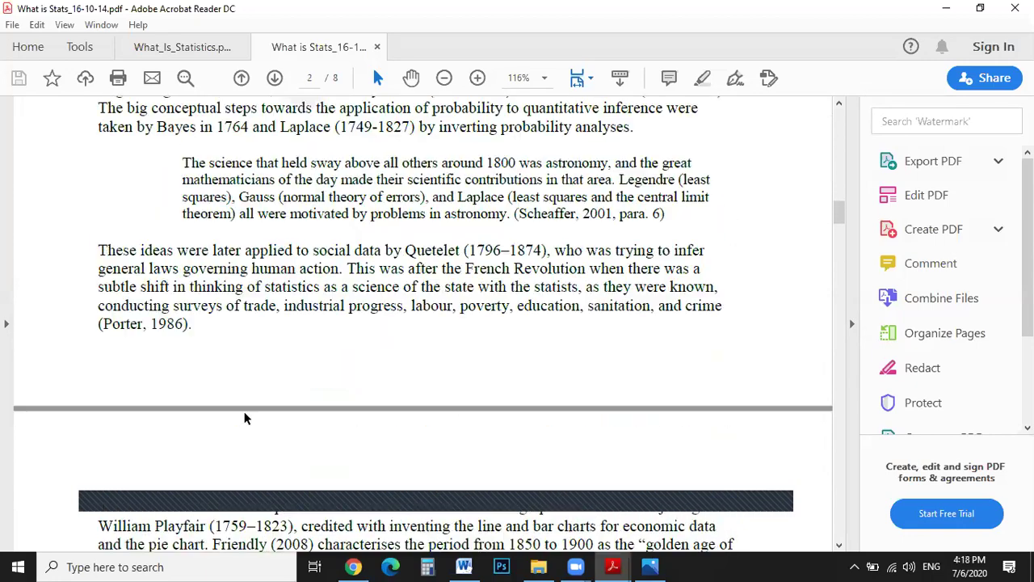
pyautogui.scroll(20, 245, 414)
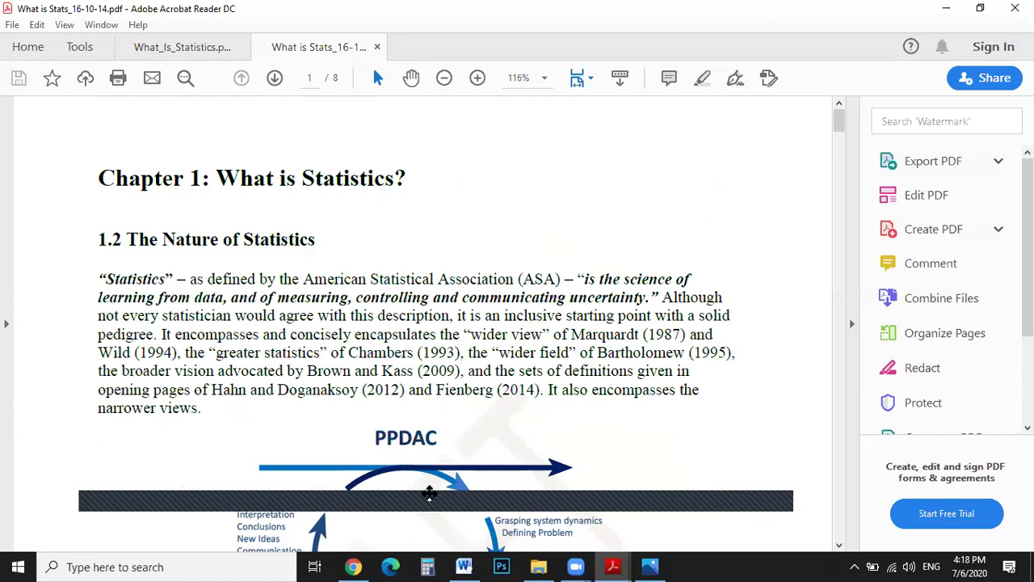
# Switch to the PU Math 203 Section 01 group in Chrome and attach What is Stats_16-10-14 from the Desktop's summer folder to a new post.
pyautogui.click(353, 566)
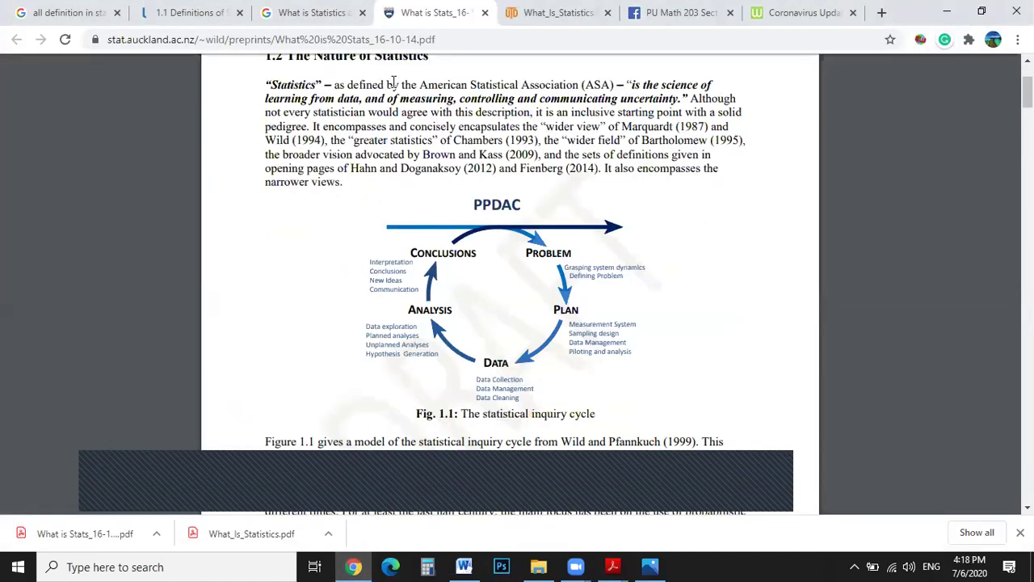
pyautogui.click(696, 26)
pyautogui.click(397, 235)
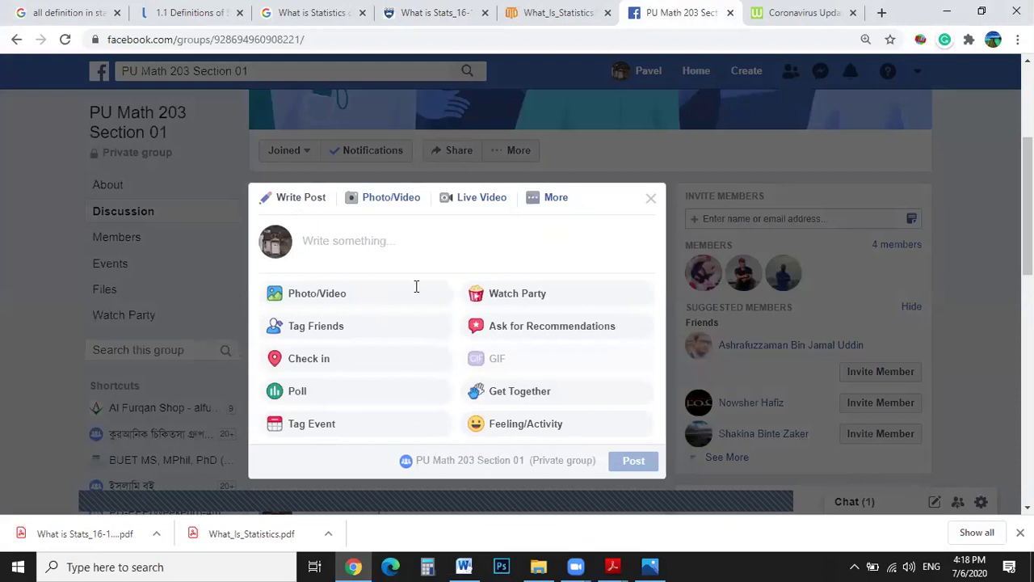
pyautogui.click(544, 204)
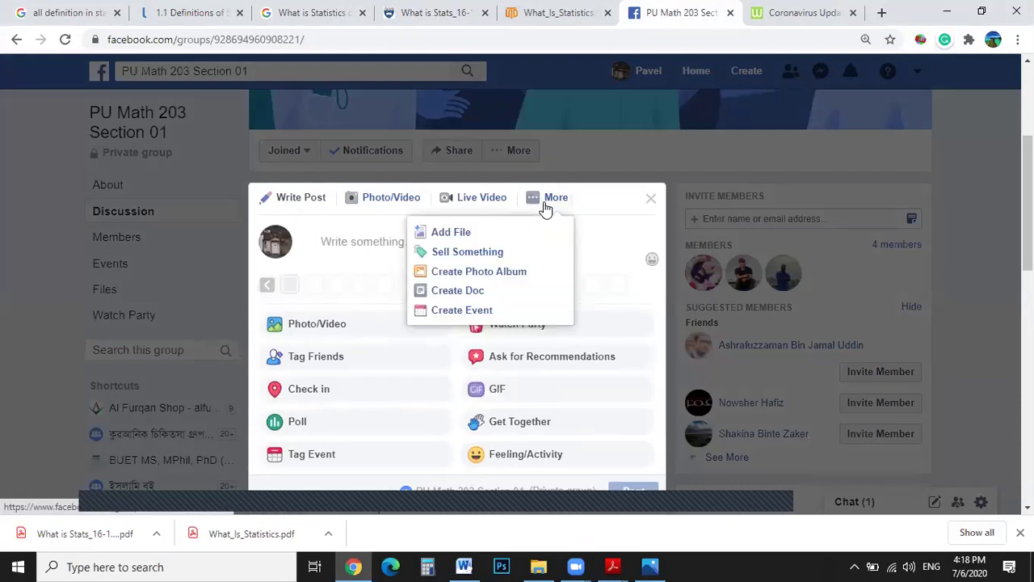
pyautogui.click(484, 235)
pyautogui.click(307, 305)
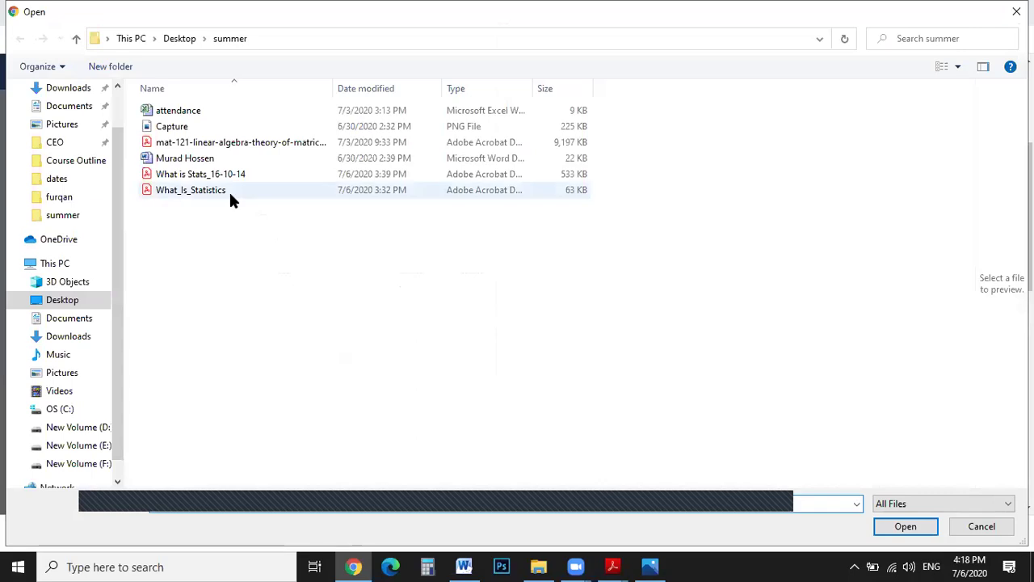
pyautogui.click(238, 174)
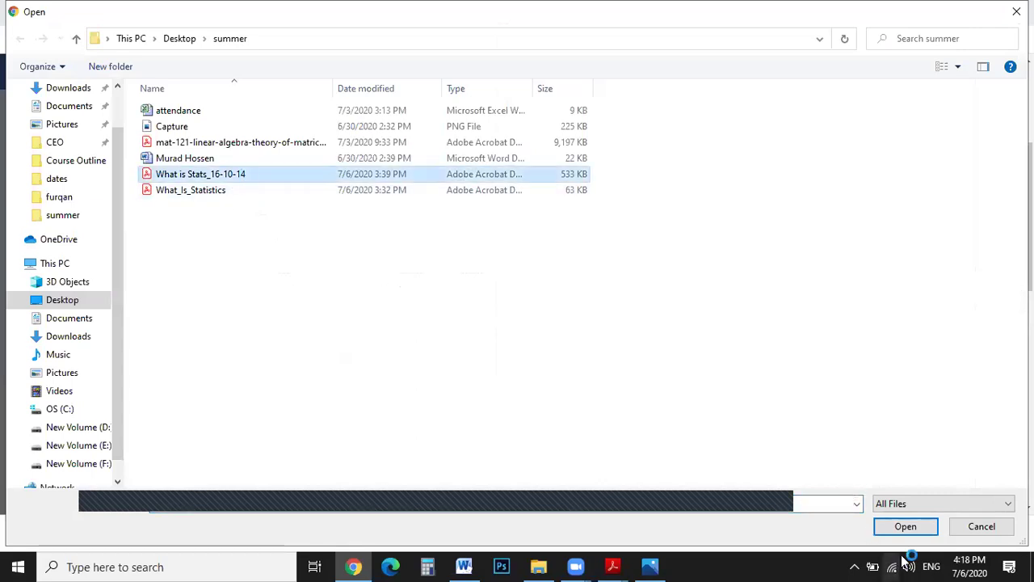
pyautogui.click(905, 526)
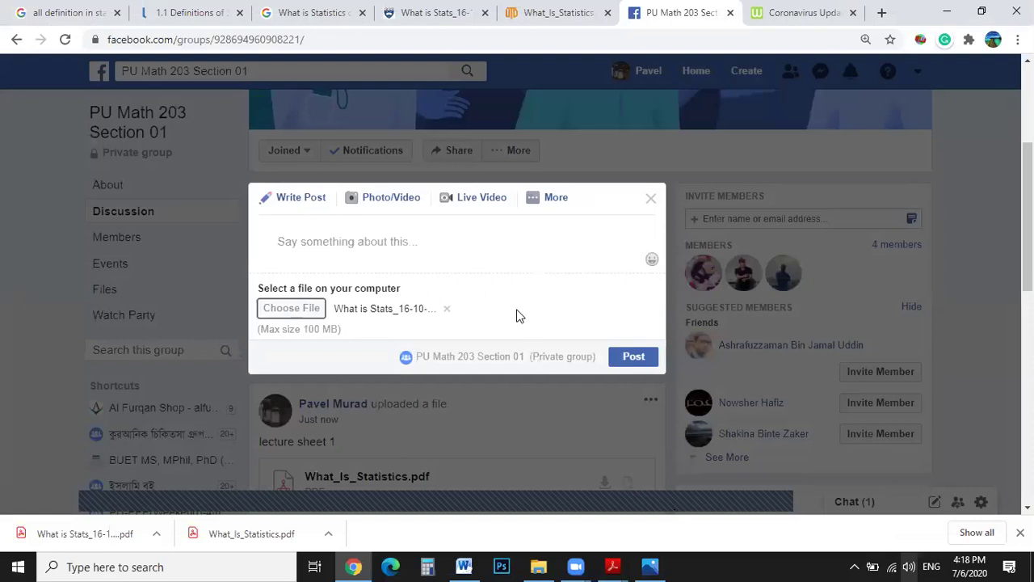
# Caption the file post "sheet 2" and publish it to the group.
pyautogui.click(404, 246)
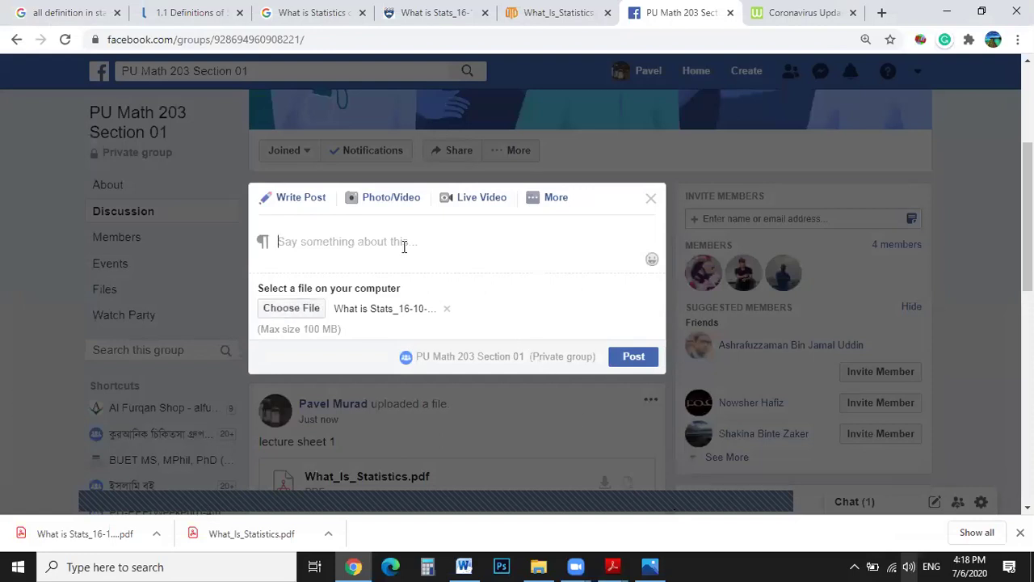
pyautogui.write('sheet 2')
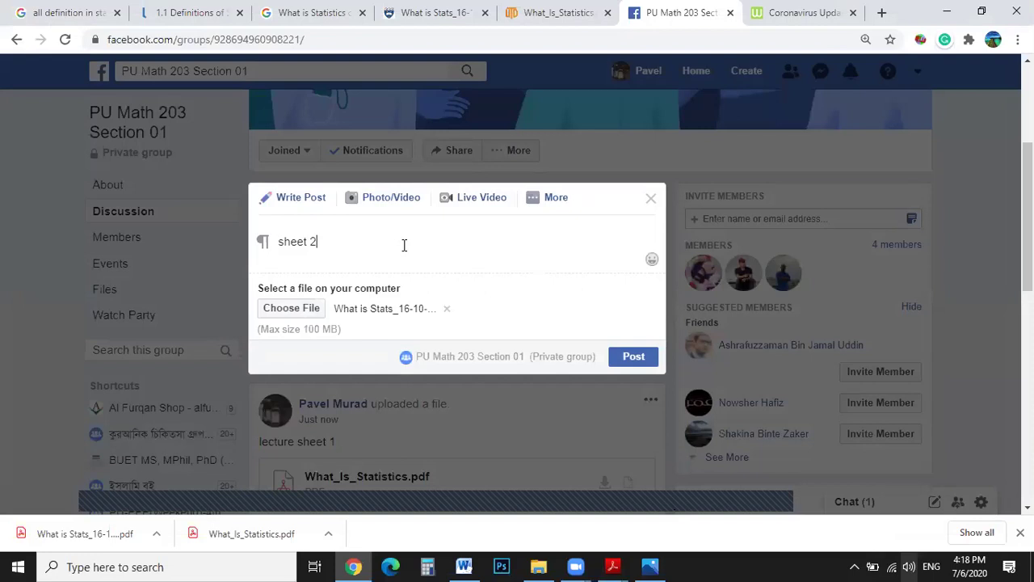
pyautogui.click(631, 360)
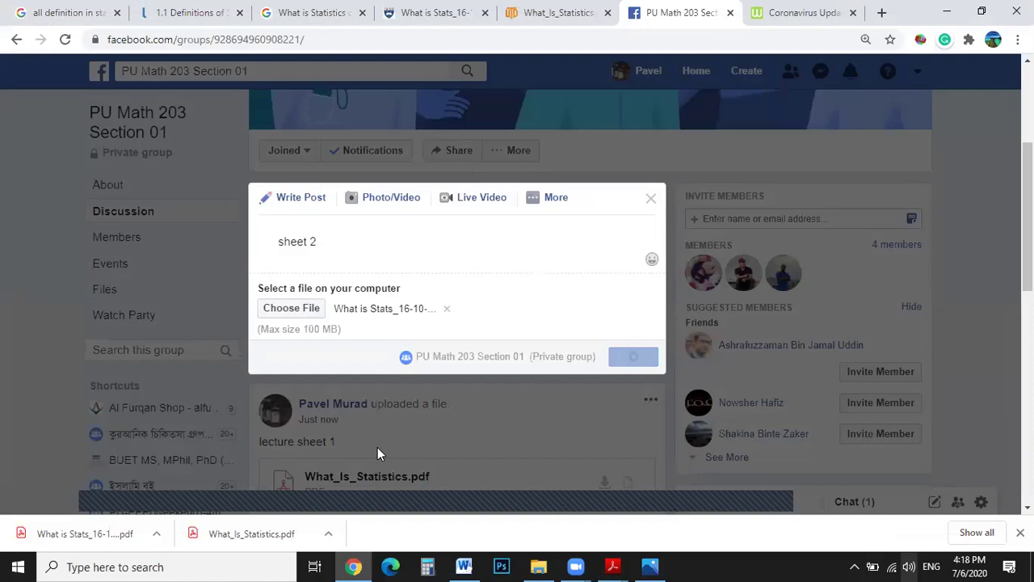
# Look through the Google results for "all definition in statistics definition pdf" and open "Chapter 1: What is Statistics?" in a new tab.
pyautogui.click(76, 12)
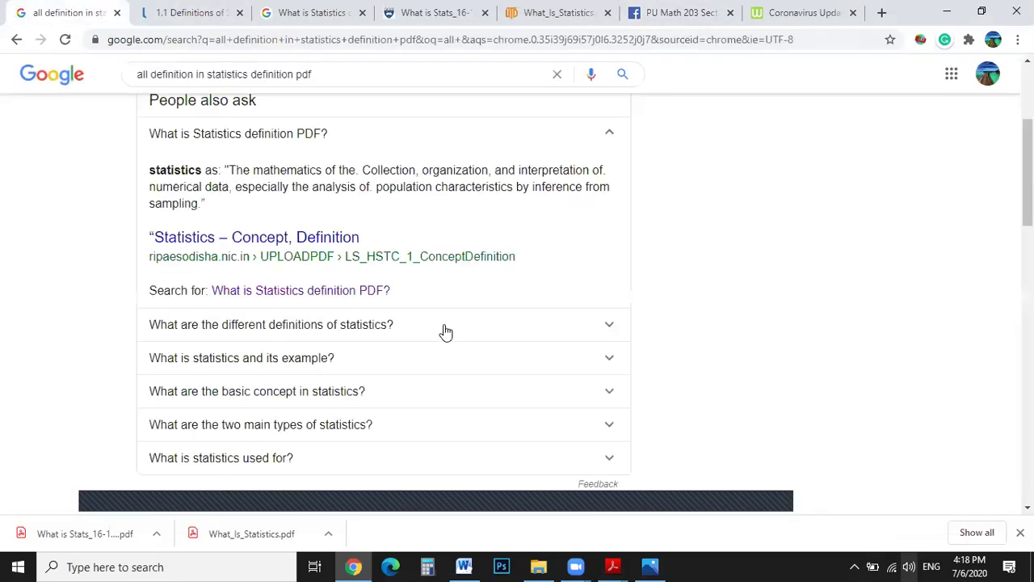
pyautogui.scroll(-5, 443, 333)
pyautogui.scroll(8, 443, 333)
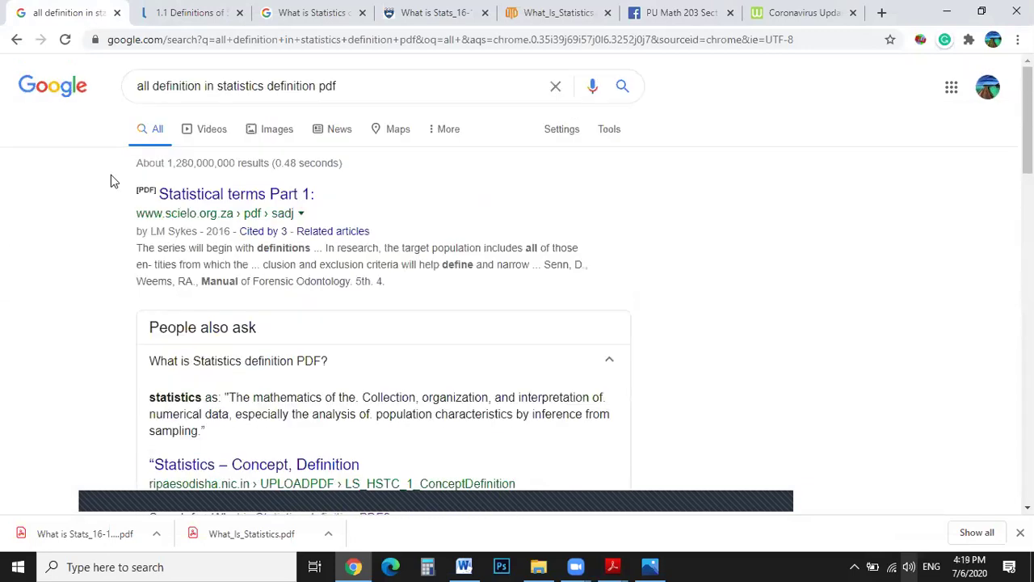
pyautogui.scroll(-5, 353, 356)
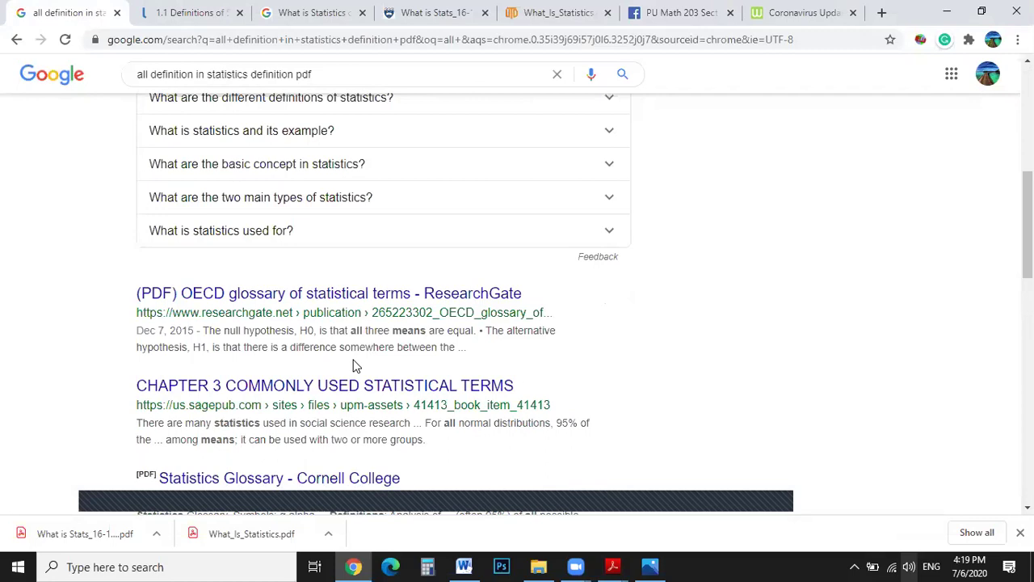
pyautogui.scroll(-3, 353, 365)
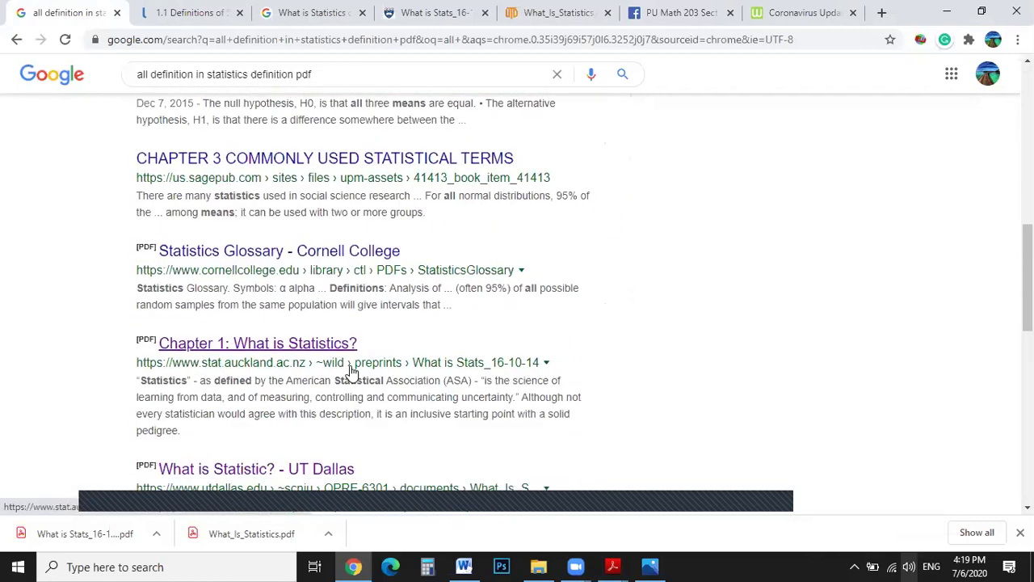
pyautogui.rightClick(331, 345)
pyautogui.click(394, 352)
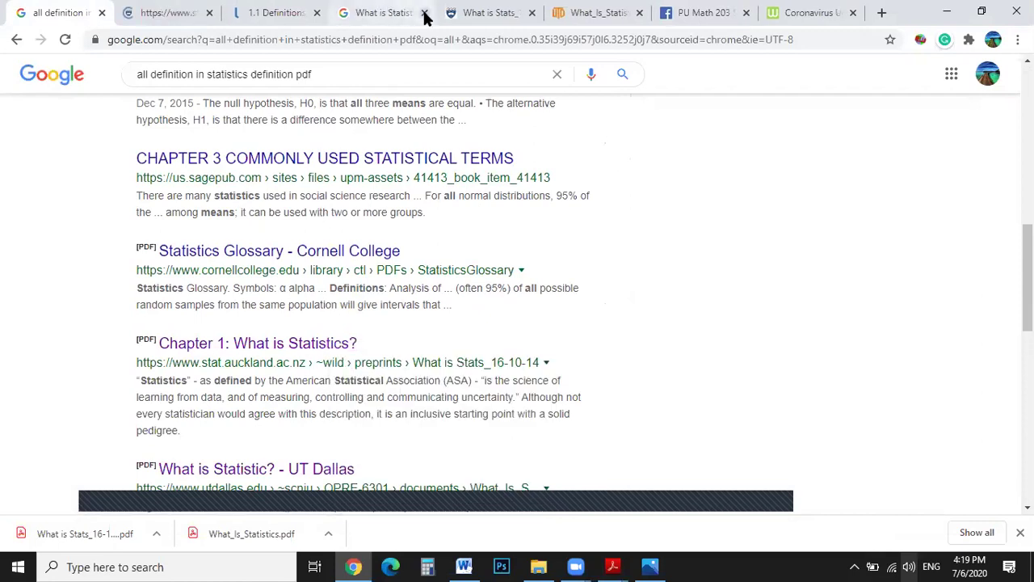
# Close the "What is Statistics" search, the Lumen definitions page and both What is Stats_16-10-14 PDF tabs.
pyautogui.middleClick(368, 12)
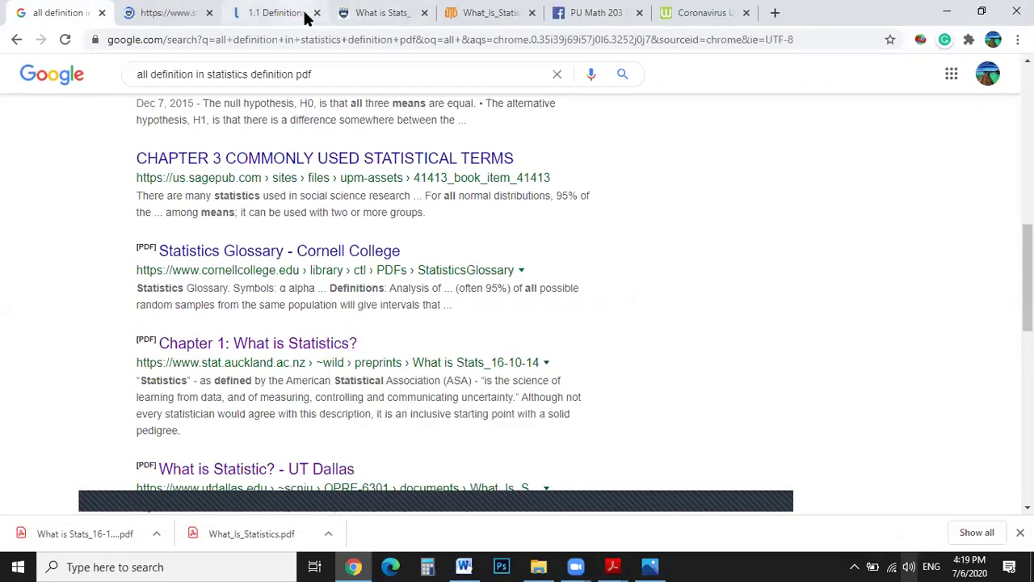
pyautogui.click(305, 18)
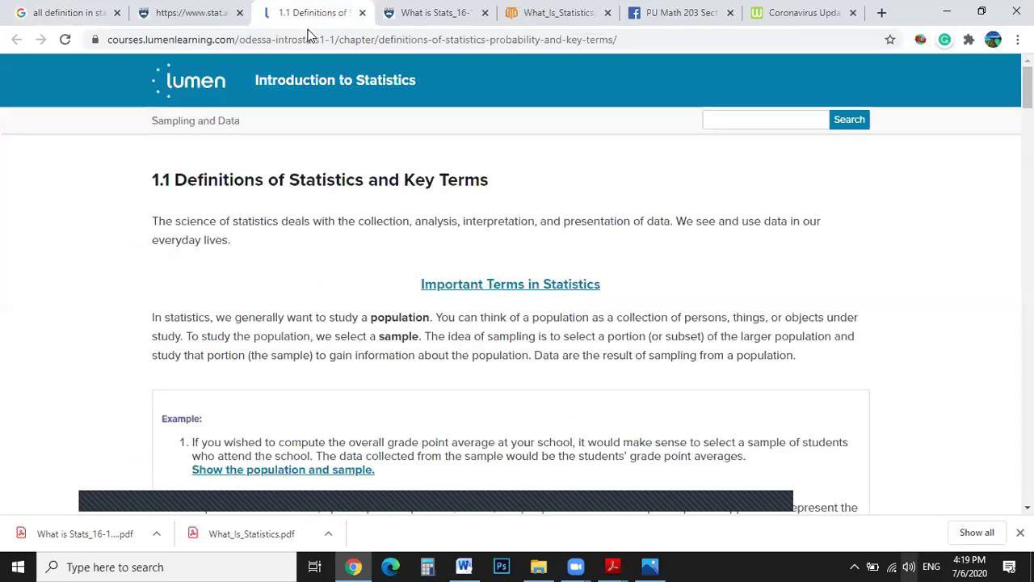
pyautogui.click(362, 12)
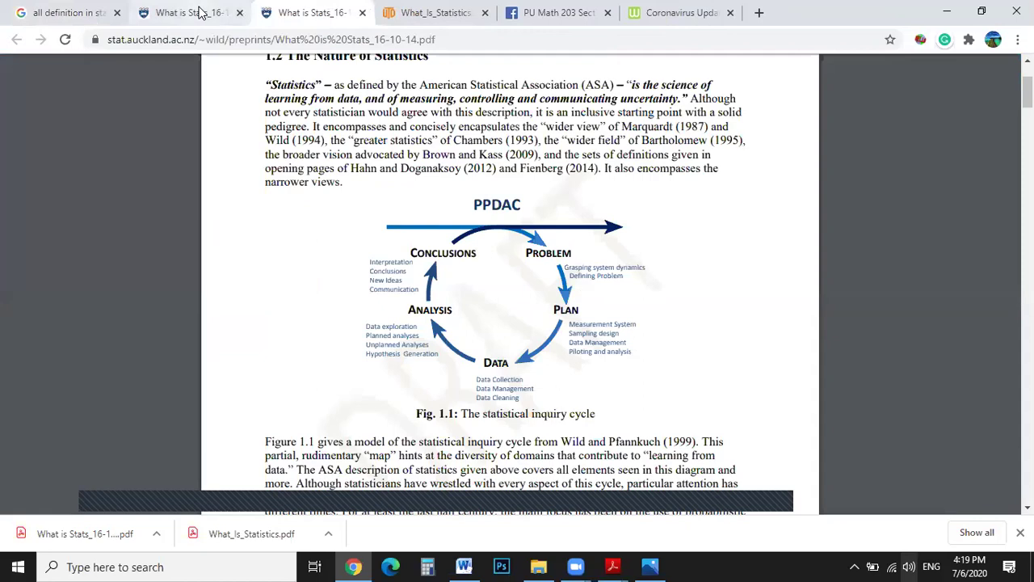
pyautogui.click(201, 12)
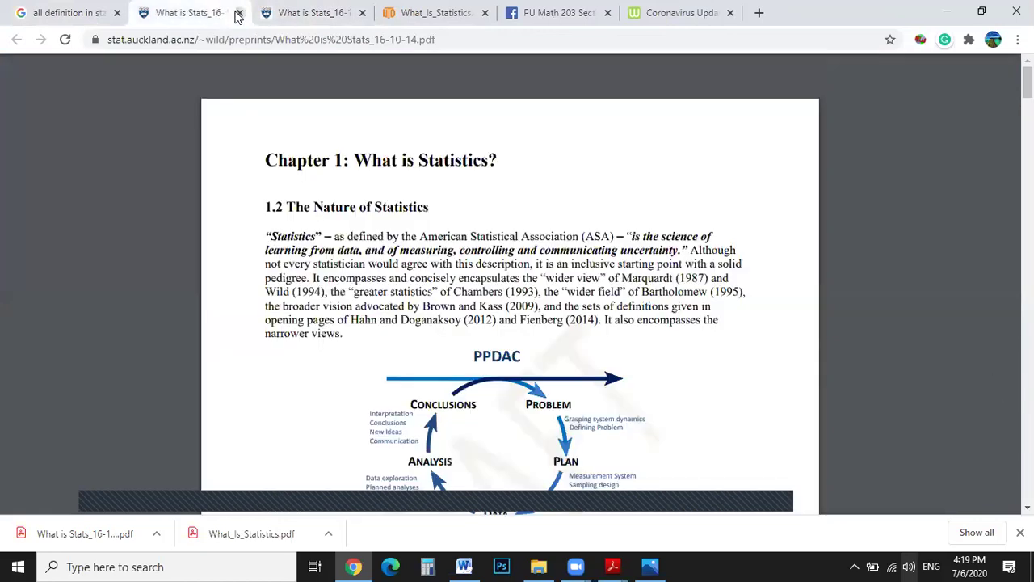
pyautogui.click(237, 13)
pyautogui.click(238, 12)
# Find "1.1 Definitions of Statistics and Key Terms" in the Google results, open it in a new tab and view it.
pyautogui.click(92, 13)
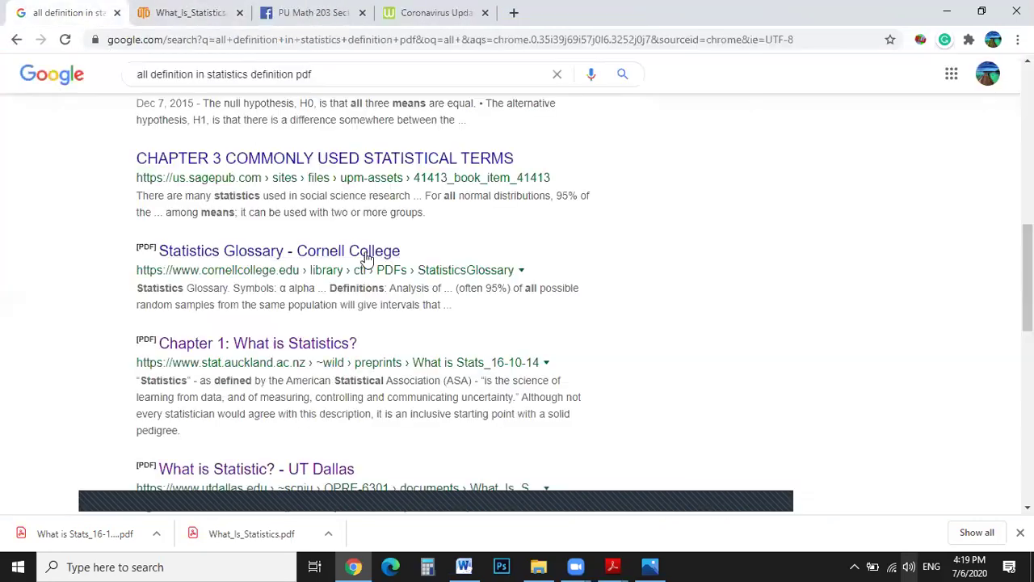
pyautogui.scroll(-2, 329, 386)
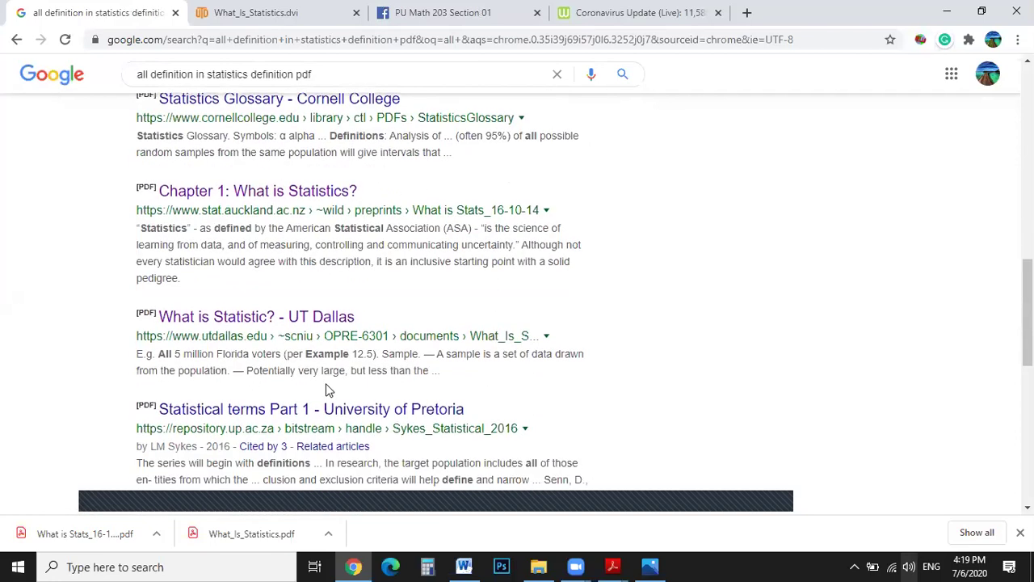
pyautogui.scroll(-4, 329, 391)
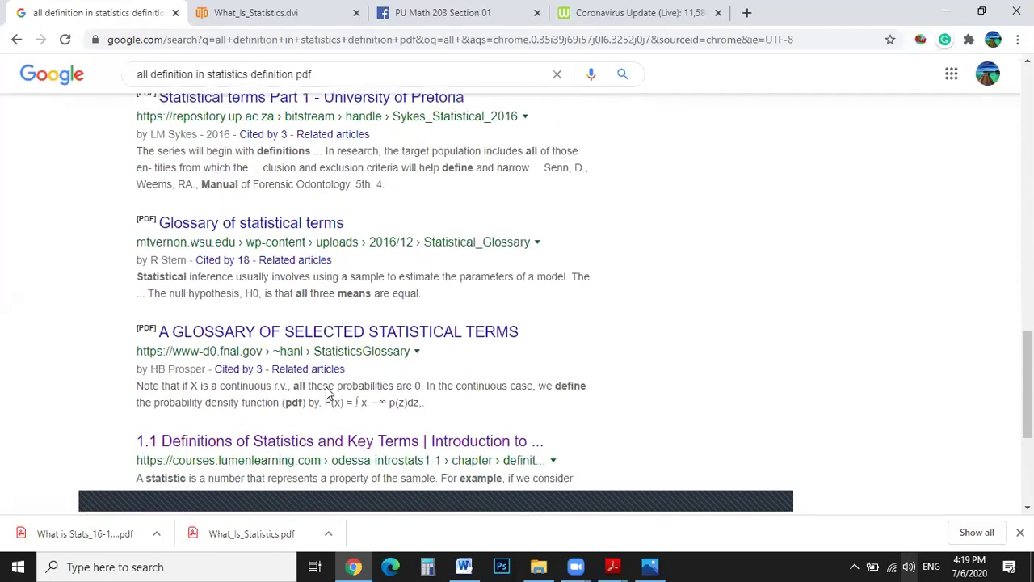
pyautogui.scroll(-1, 328, 392)
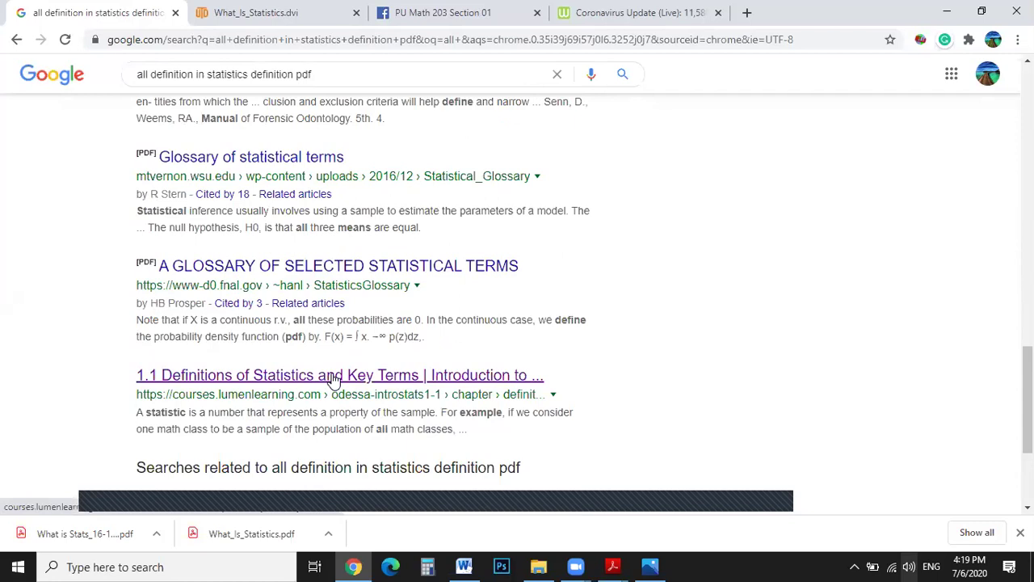
pyautogui.scroll(-1, 334, 381)
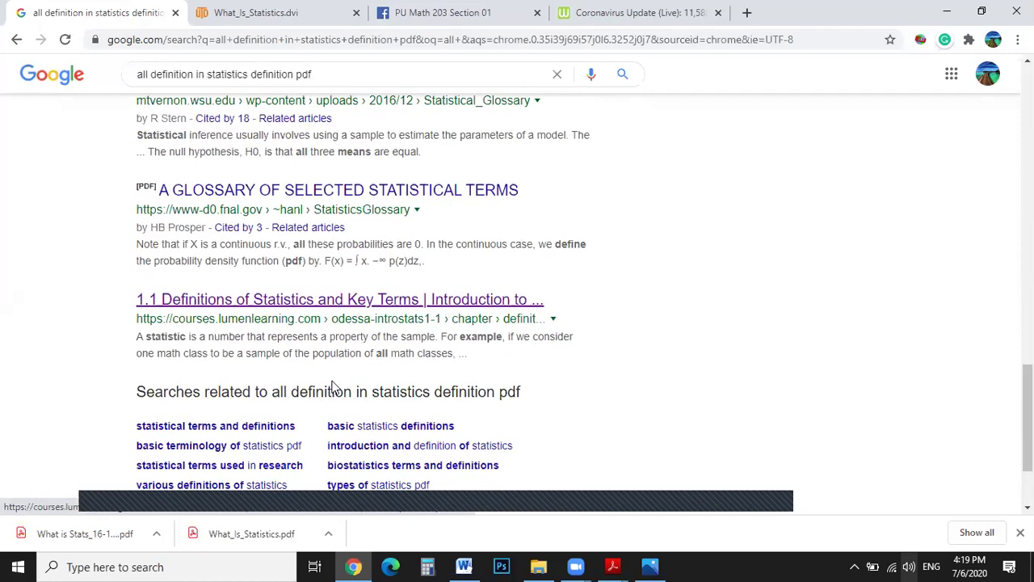
pyautogui.rightClick(301, 301)
pyautogui.click(322, 305)
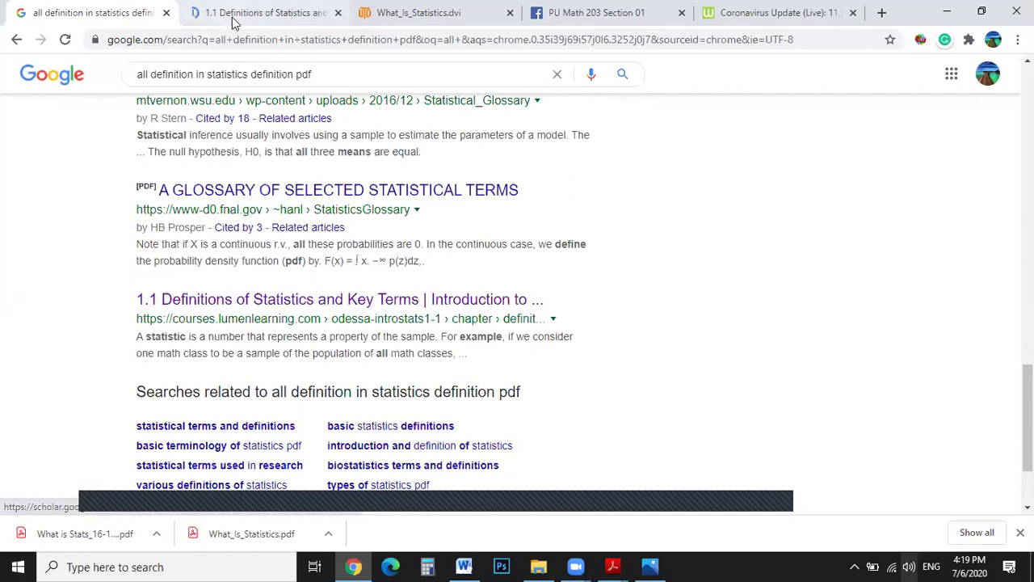
pyautogui.click(262, 12)
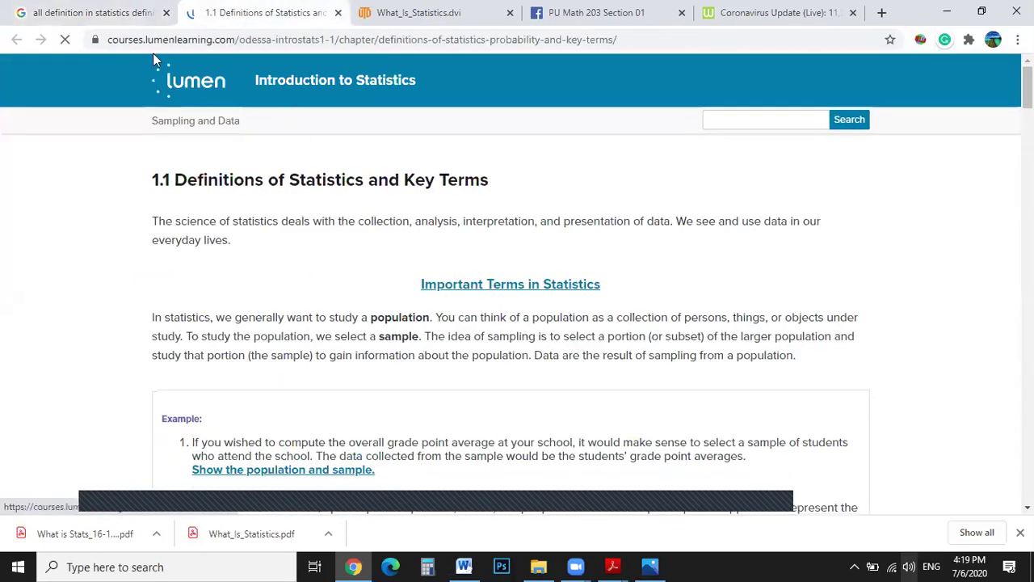
# Open the PDF "An Introduction to Statistics" from page 2 of the Google results in place of the key terms page, and reload it.
pyautogui.click(126, 14)
pyautogui.scroll(-2, 447, 307)
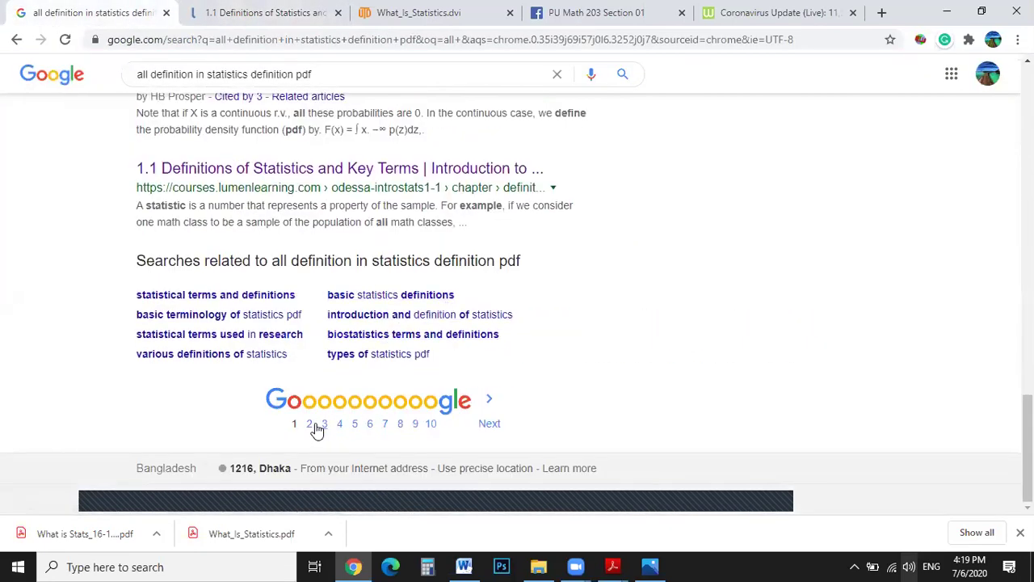
pyautogui.click(346, 421)
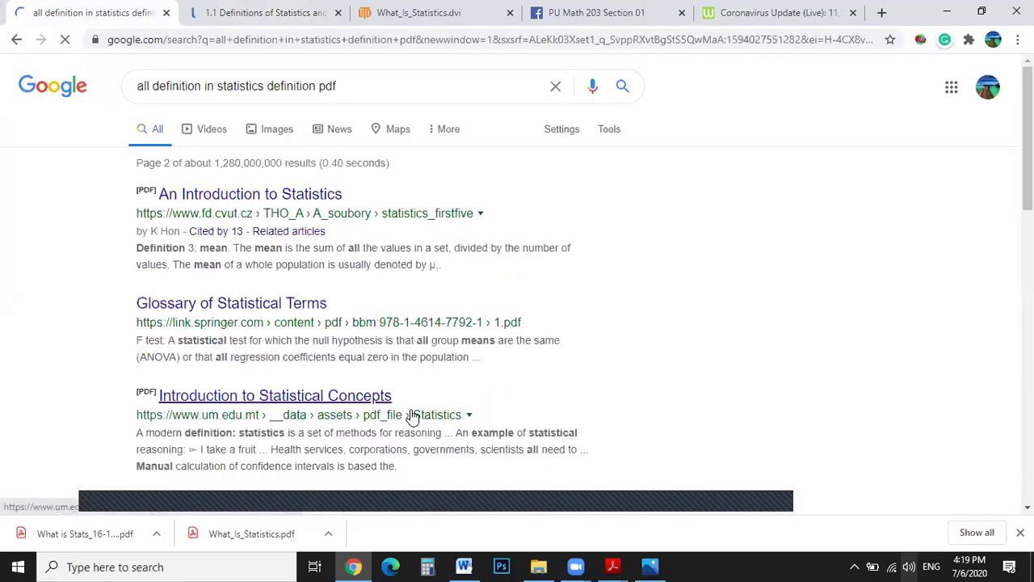
pyautogui.rightClick(267, 197)
pyautogui.click(275, 203)
pyautogui.click(280, 13)
pyautogui.click(216, 16)
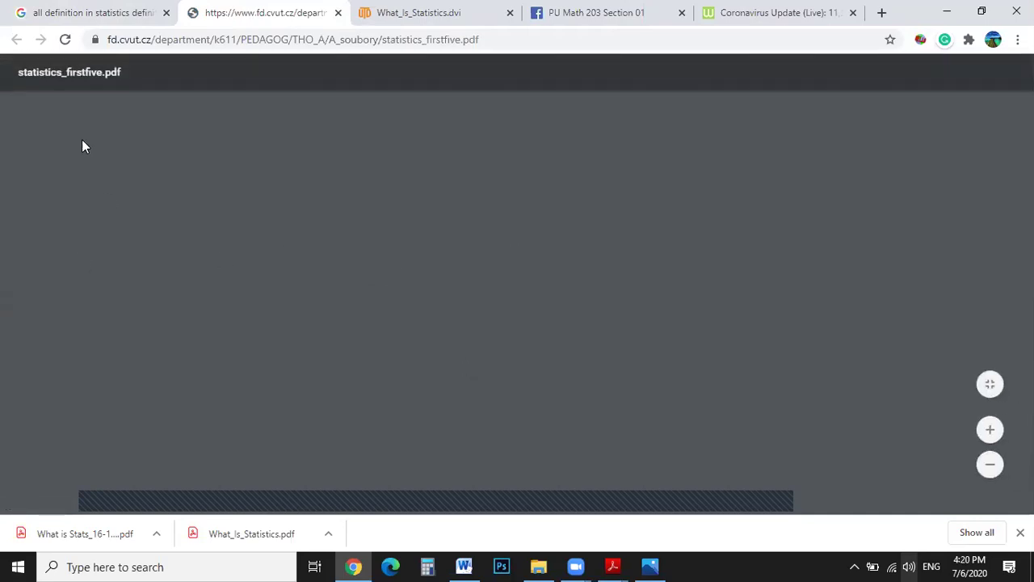
pyautogui.click(65, 40)
# Switch to What_Is_Statistics.pdf in Adobe Acrobat Reader.
pyautogui.click(613, 565)
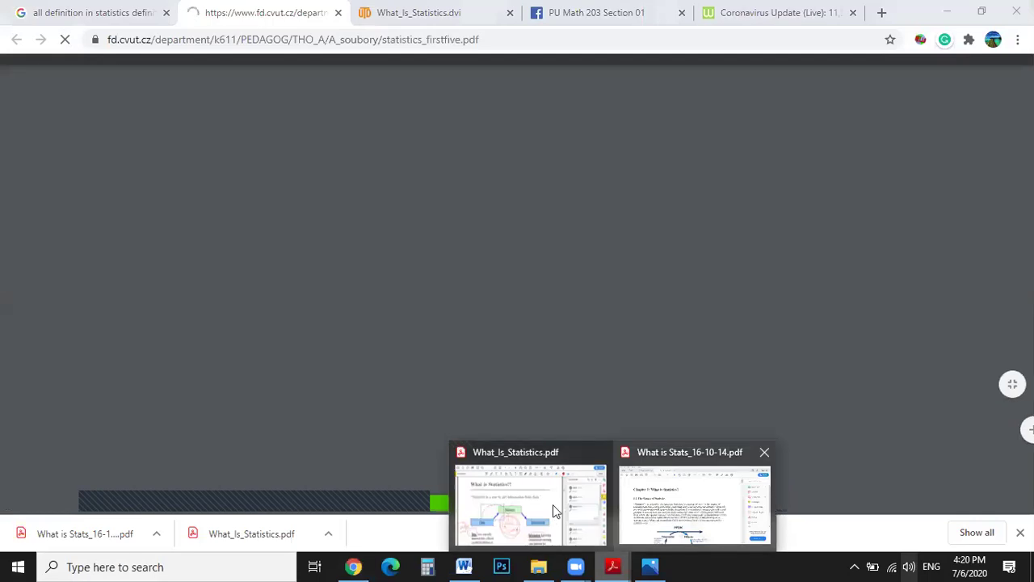
pyautogui.click(554, 508)
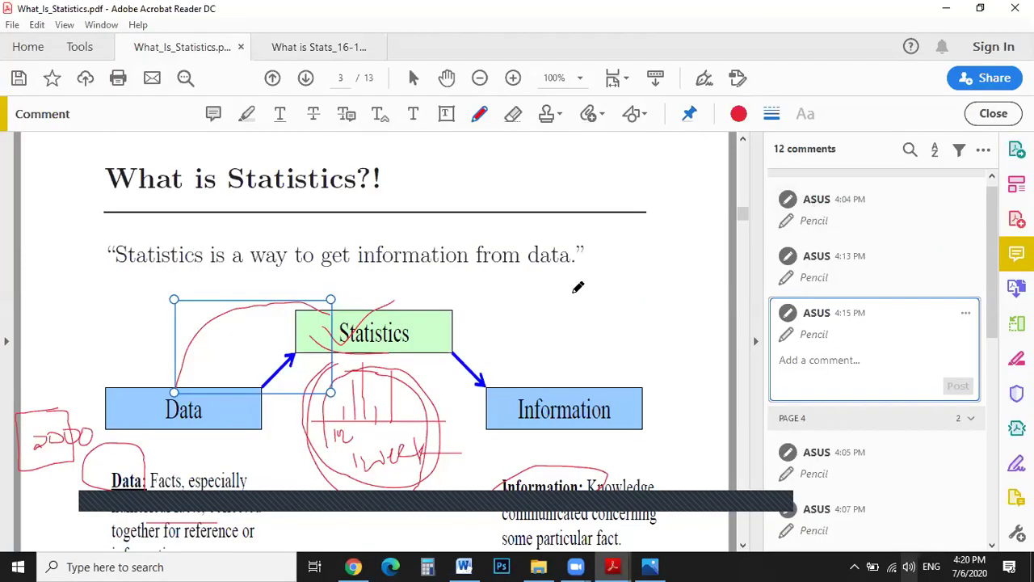
# Look through the title page and the "In today's world..." page of What_Is_Statistics.pdf.
pyautogui.scroll(3, 577, 289)
pyautogui.scroll(15, 578, 289)
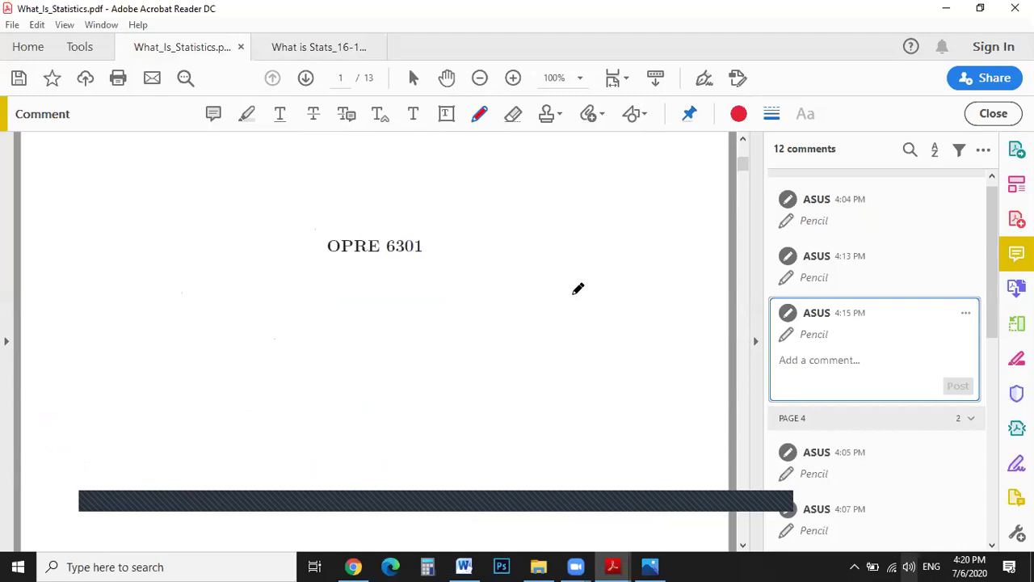
pyautogui.scroll(-3, 578, 289)
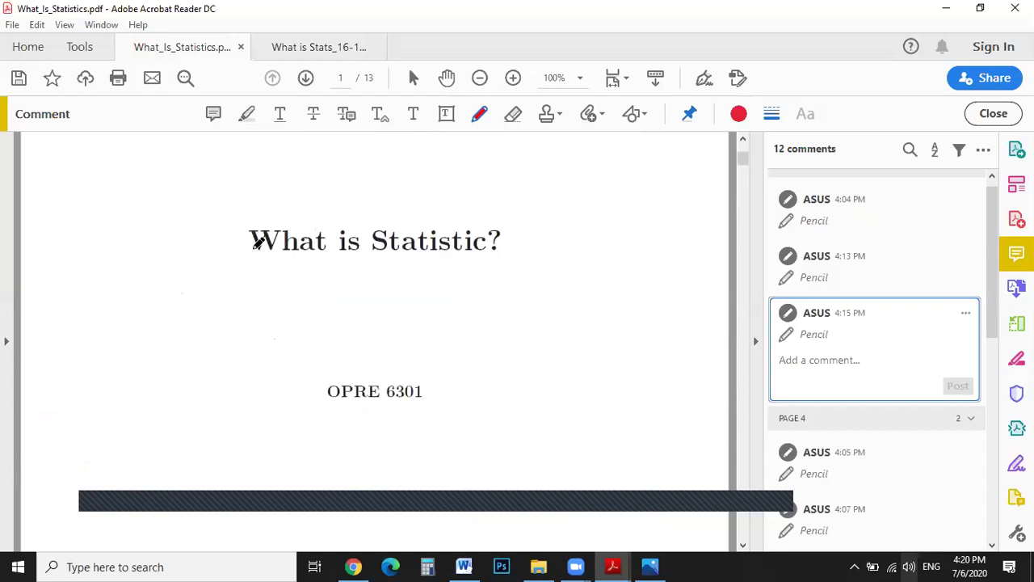
pyautogui.scroll(3, 414, 289)
pyautogui.scroll(-10, 452, 297)
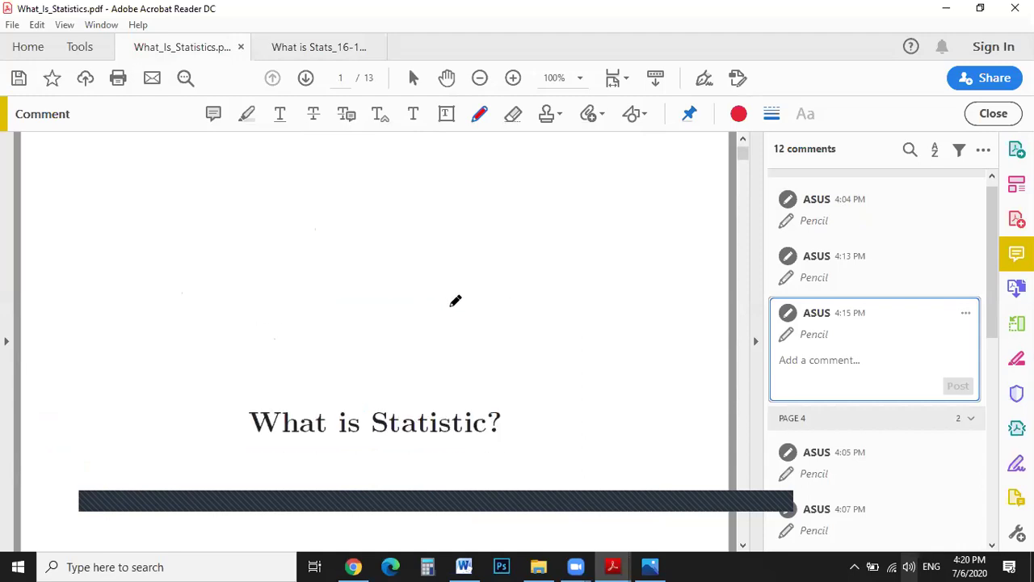
pyautogui.scroll(-5, 470, 311)
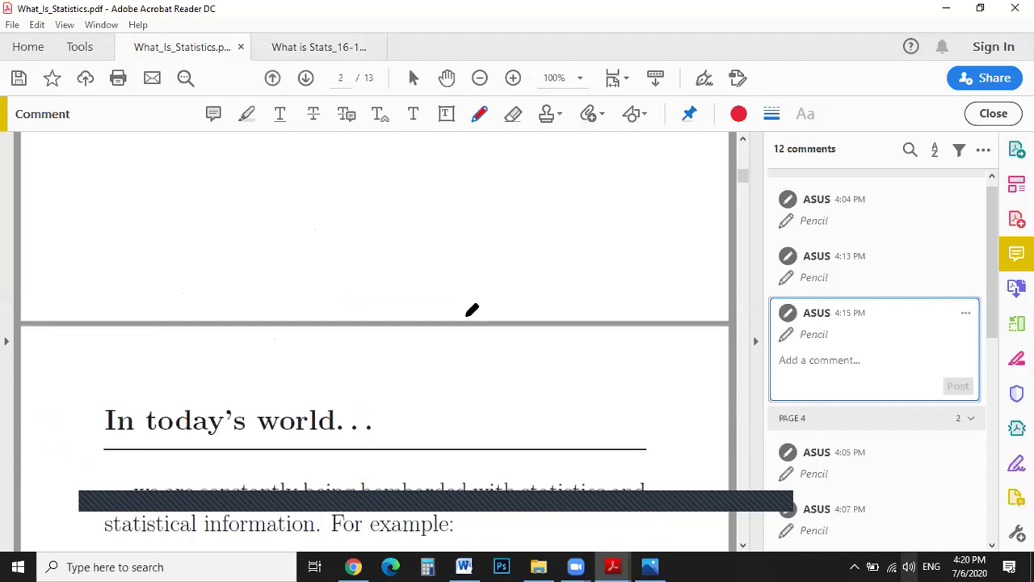
pyautogui.scroll(-10, 474, 308)
pyautogui.scroll(-8, 478, 308)
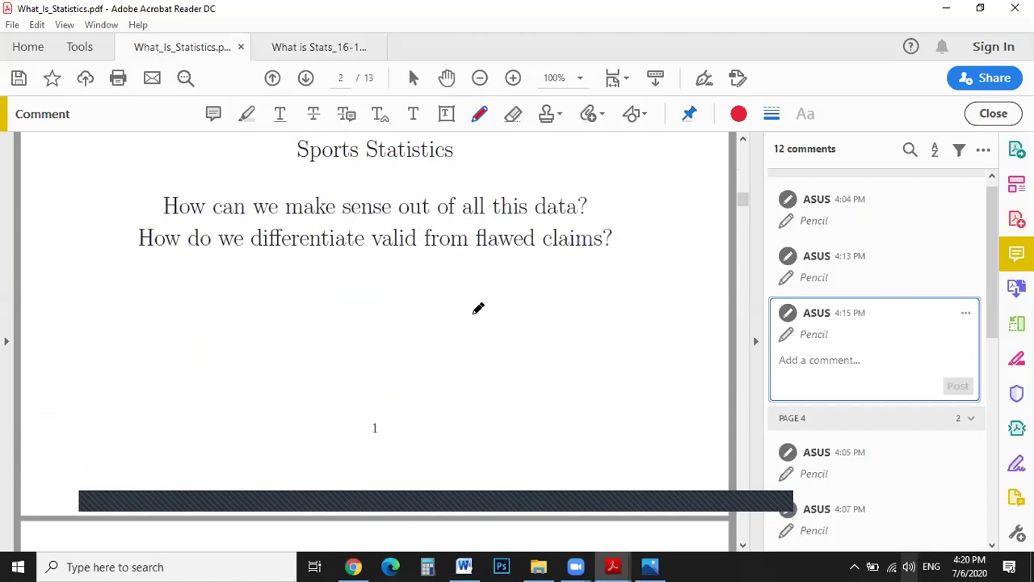
# Switch to the course outline in Word and highlight the class schedule's column headings, then the topics Frequency Distribution and Presentation of Data.
pyautogui.click(352, 567)
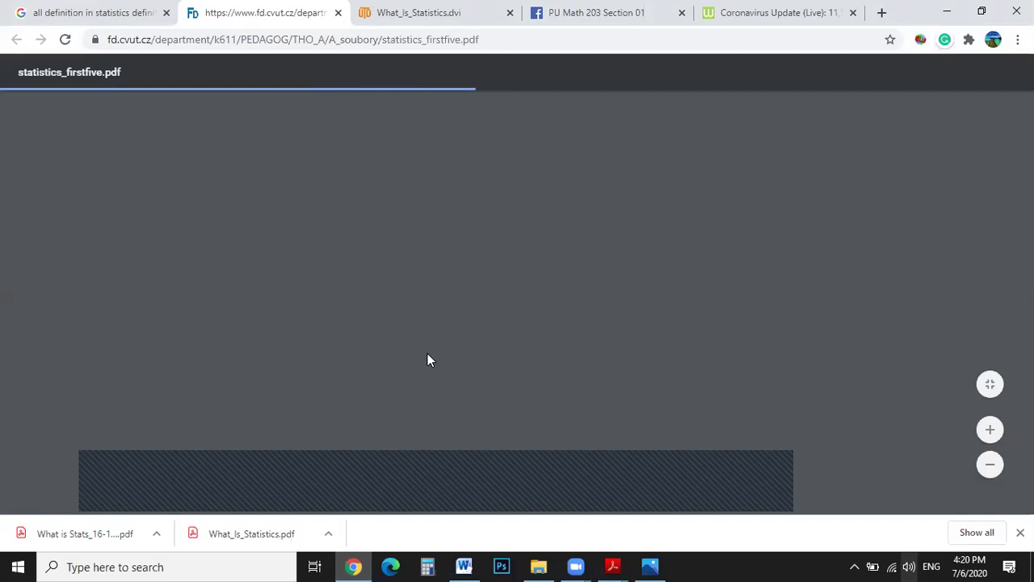
pyautogui.click(463, 567)
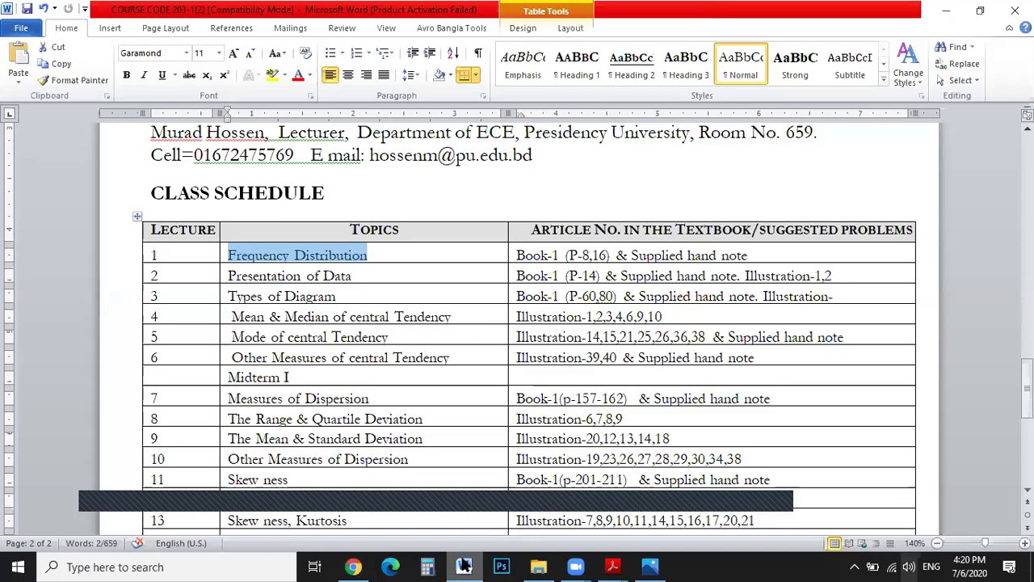
pyautogui.click(427, 252)
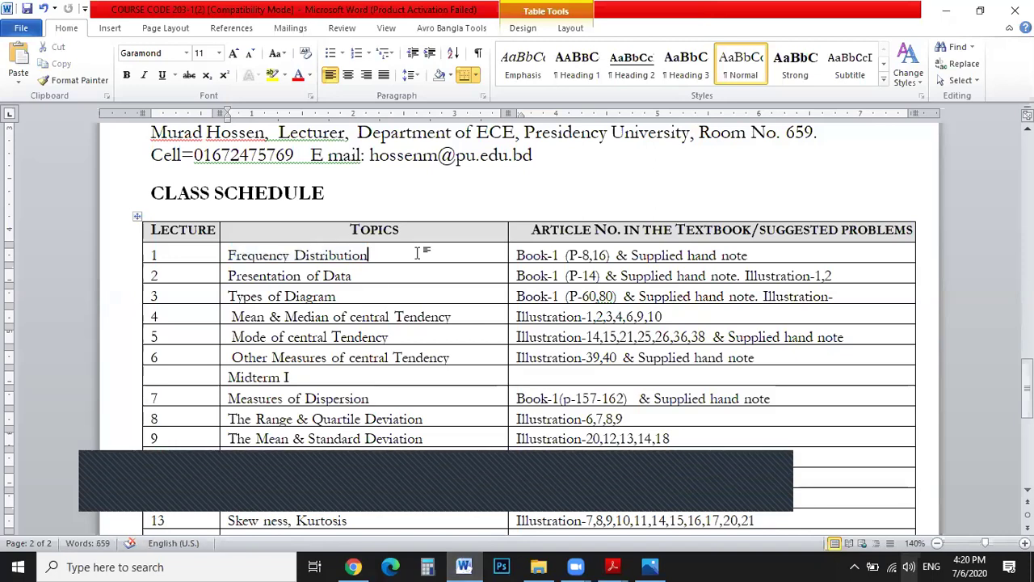
pyautogui.click(231, 255)
pyautogui.moveTo(354, 230); pyautogui.dragTo(642, 236)
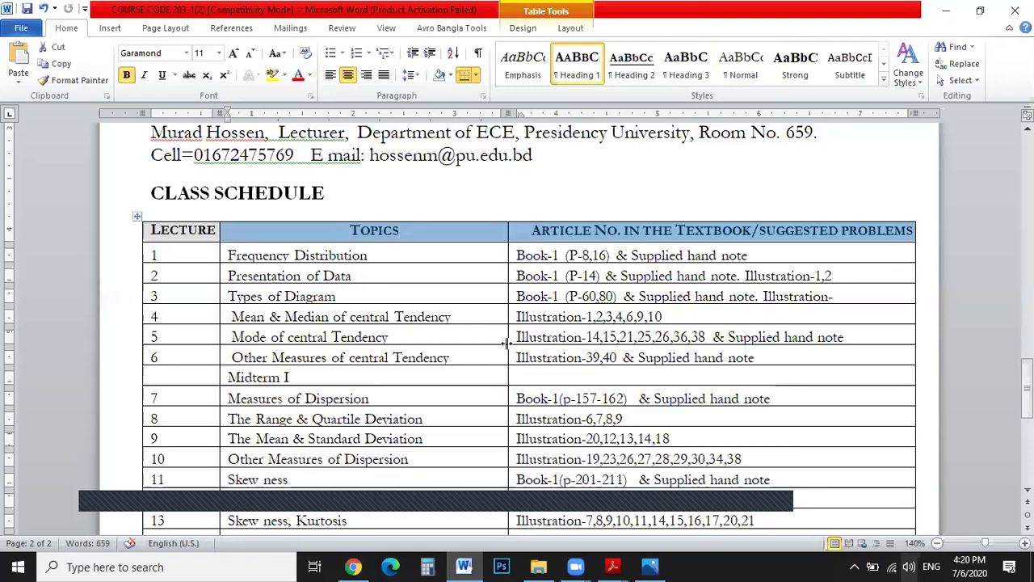
pyautogui.scroll(3, 507, 344)
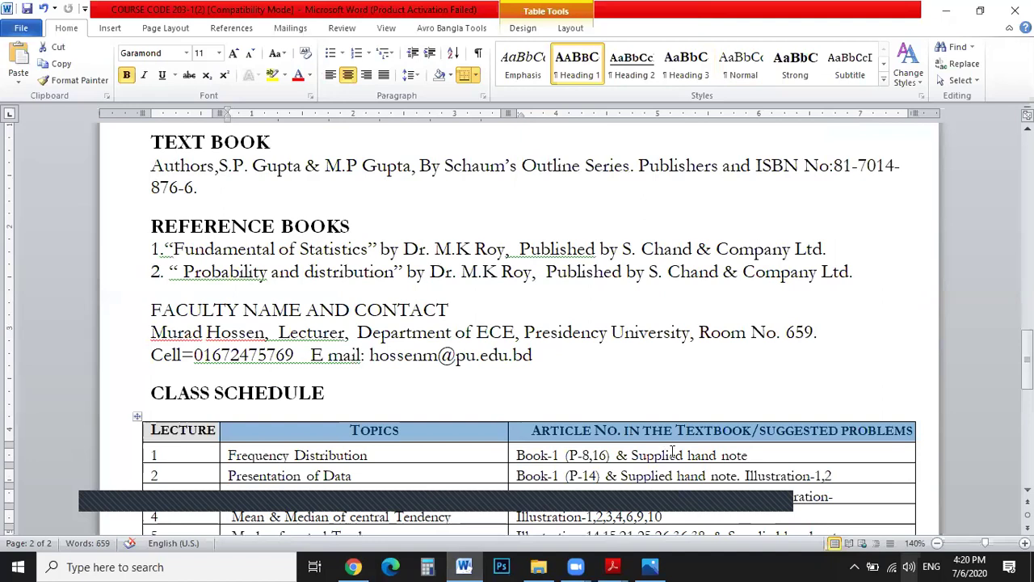
pyautogui.click(705, 430)
pyautogui.scroll(-3, 701, 425)
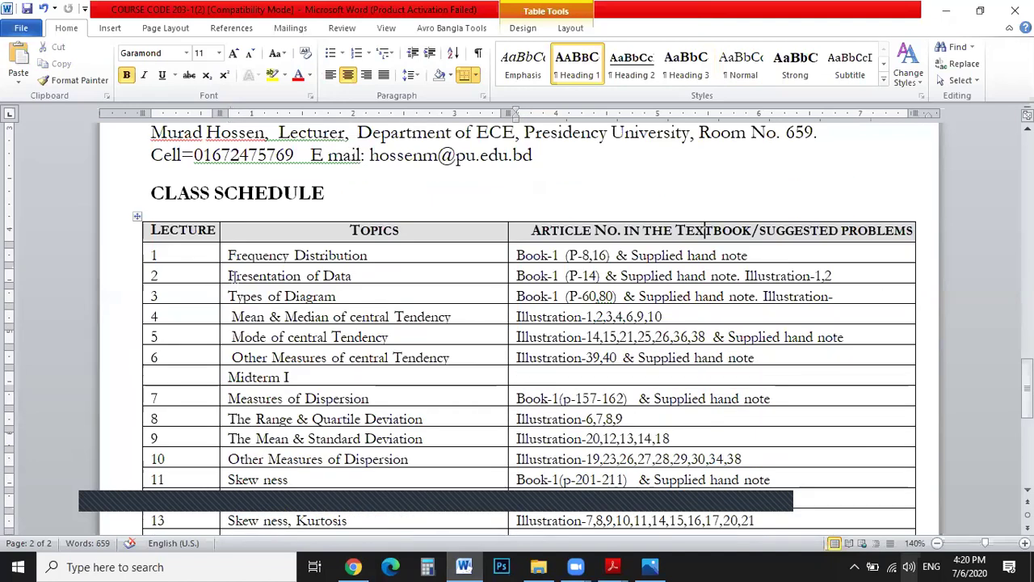
pyautogui.moveTo(226, 251); pyautogui.dragTo(388, 282)
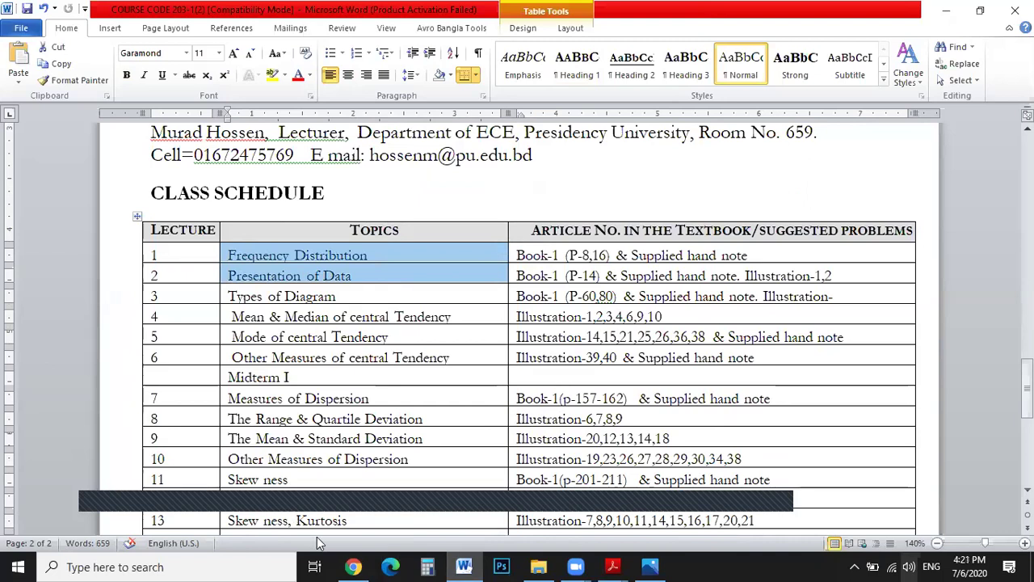
# Switch to the PU Math 203 Section 01 Facebook group in Chrome and review the files posted in its discussion.
pyautogui.click(357, 565)
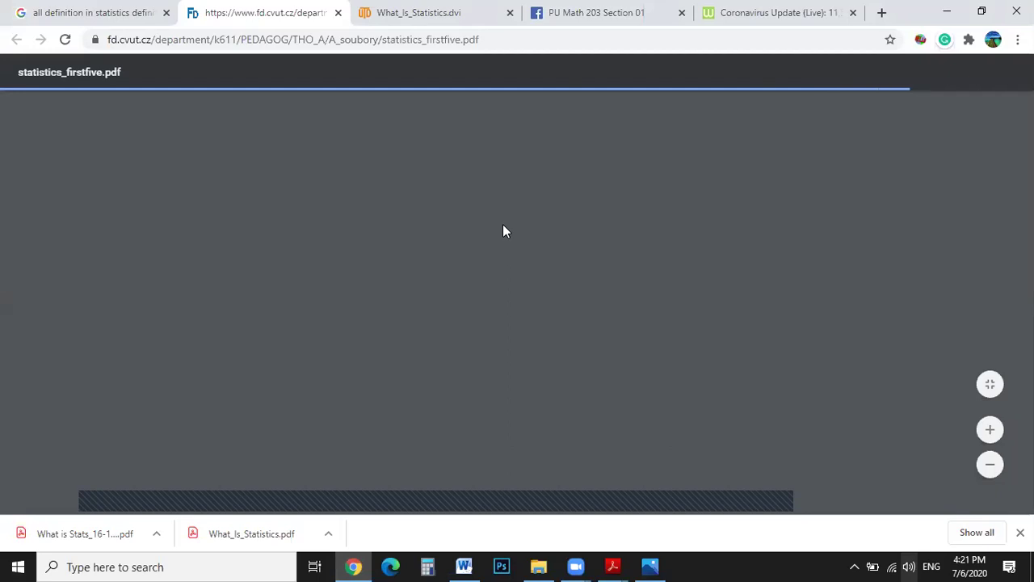
pyautogui.click(588, 12)
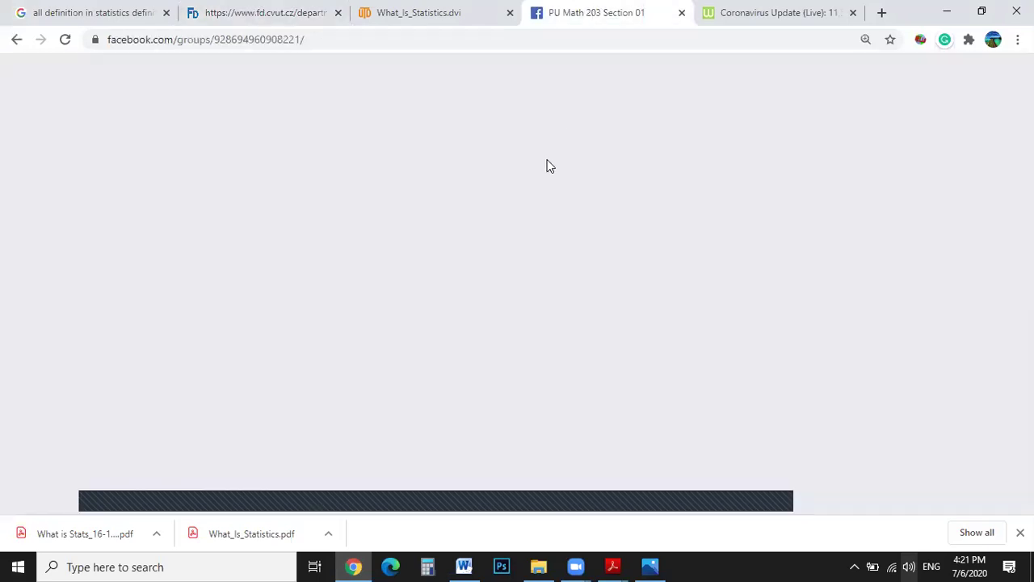
pyautogui.click(556, 197)
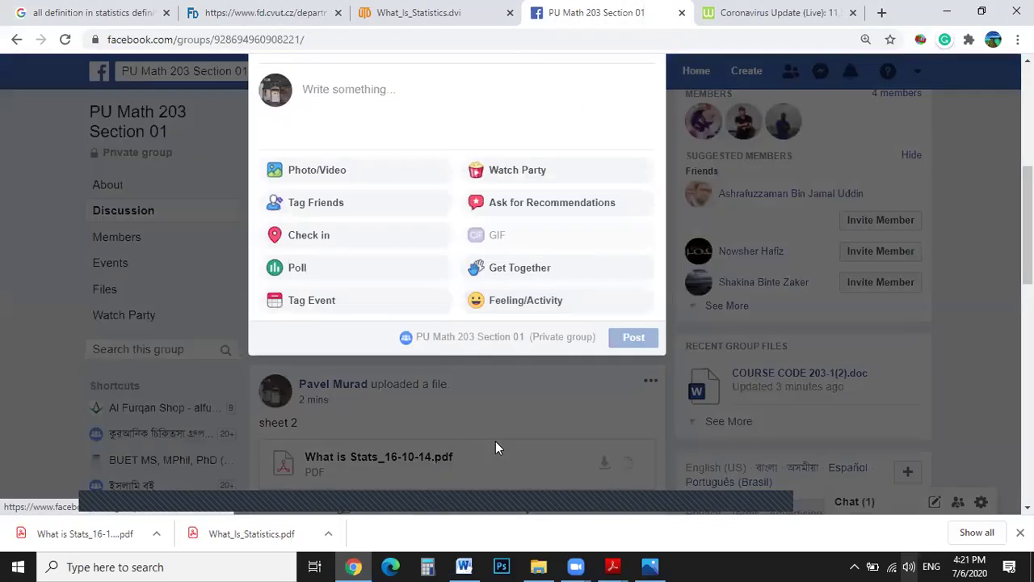
pyautogui.click(445, 403)
pyautogui.scroll(-5, 450, 408)
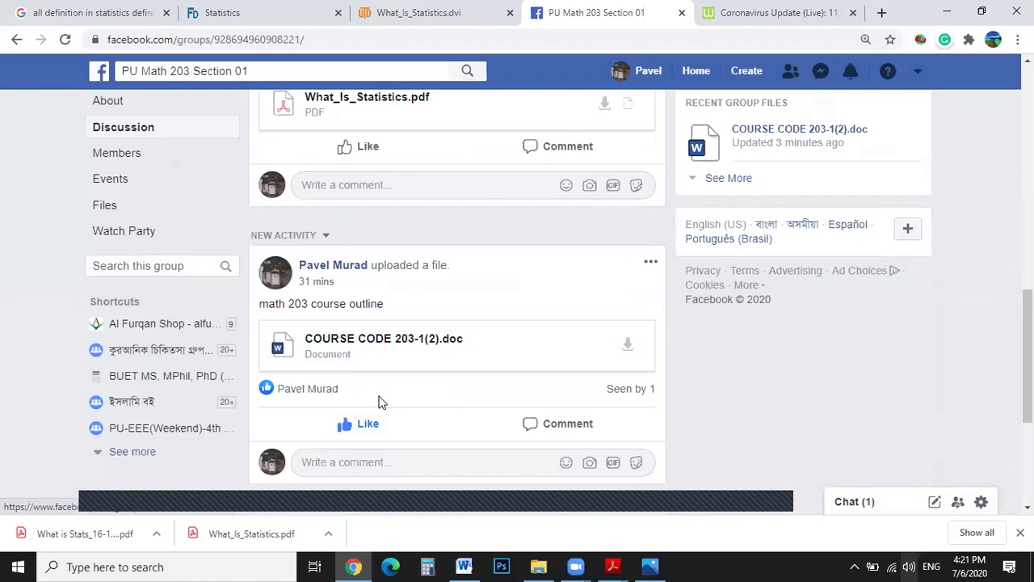
# Examine the "An Introduction to Statistics" PDF from its contents through the Chapter 1 sections on means, medians, modes and variability.
pyautogui.click(266, 8)
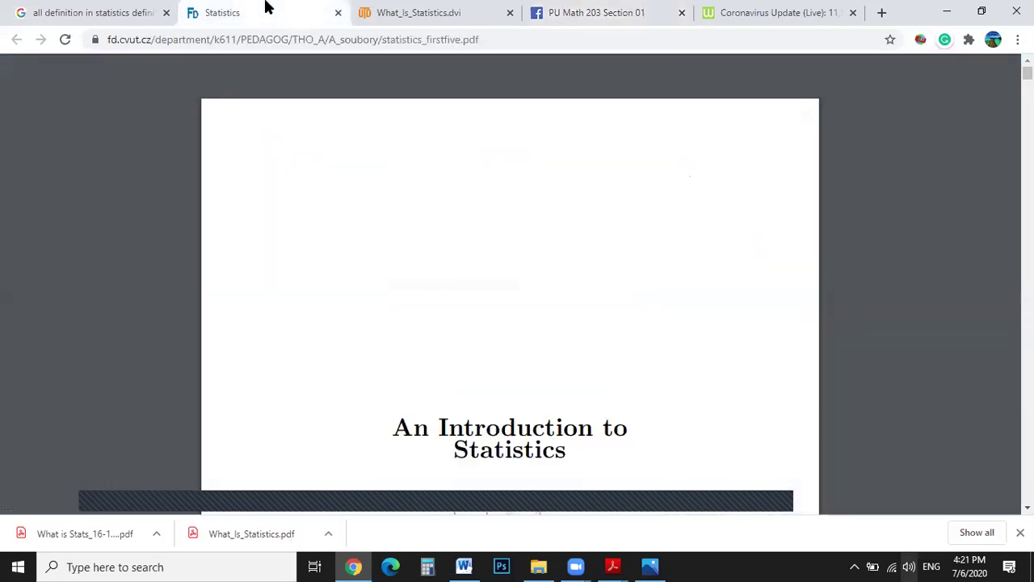
pyautogui.scroll(-10, 477, 412)
pyautogui.scroll(-4, 478, 424)
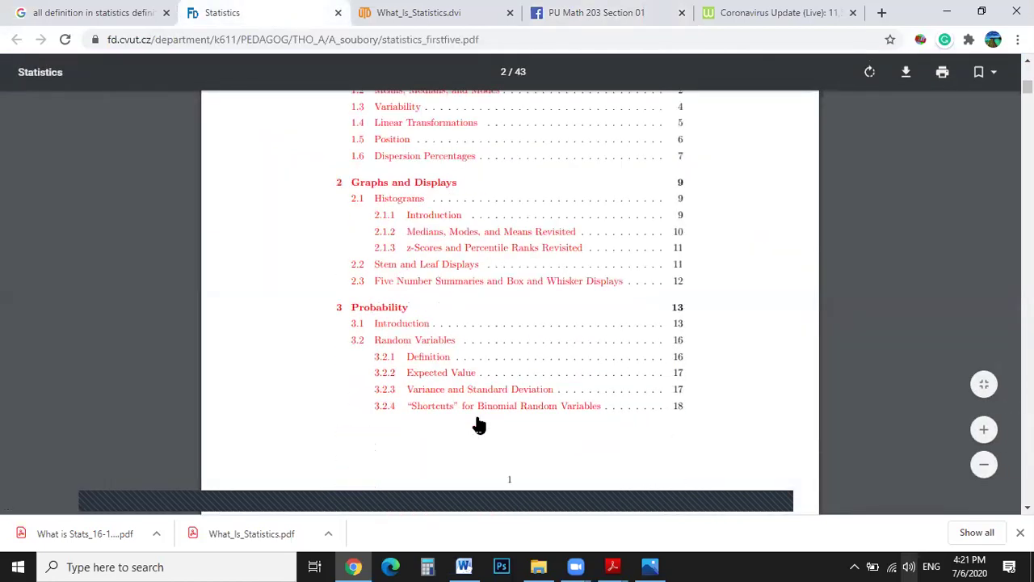
pyautogui.scroll(-5, 489, 375)
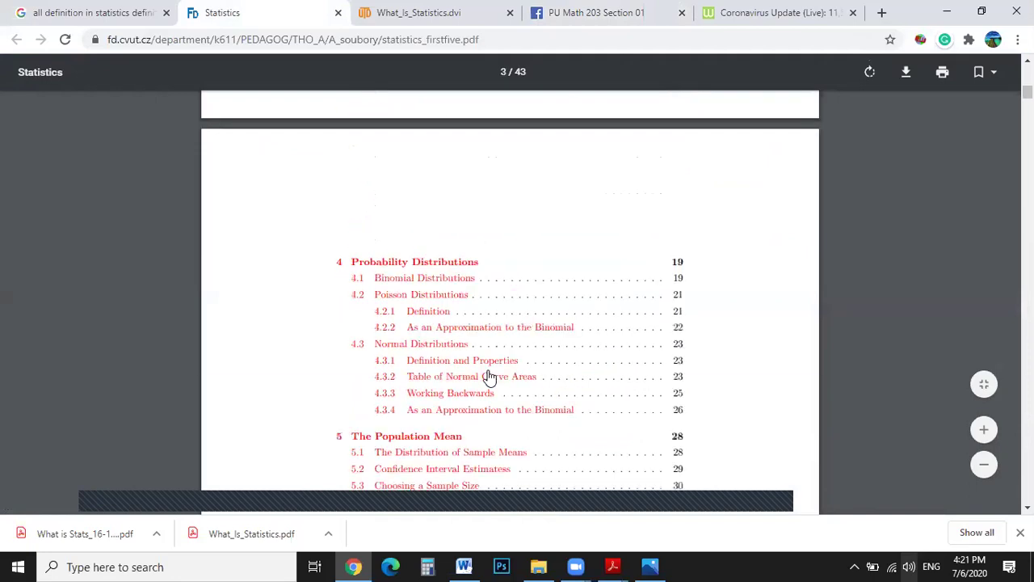
pyautogui.scroll(-6, 489, 384)
pyautogui.scroll(-4, 488, 387)
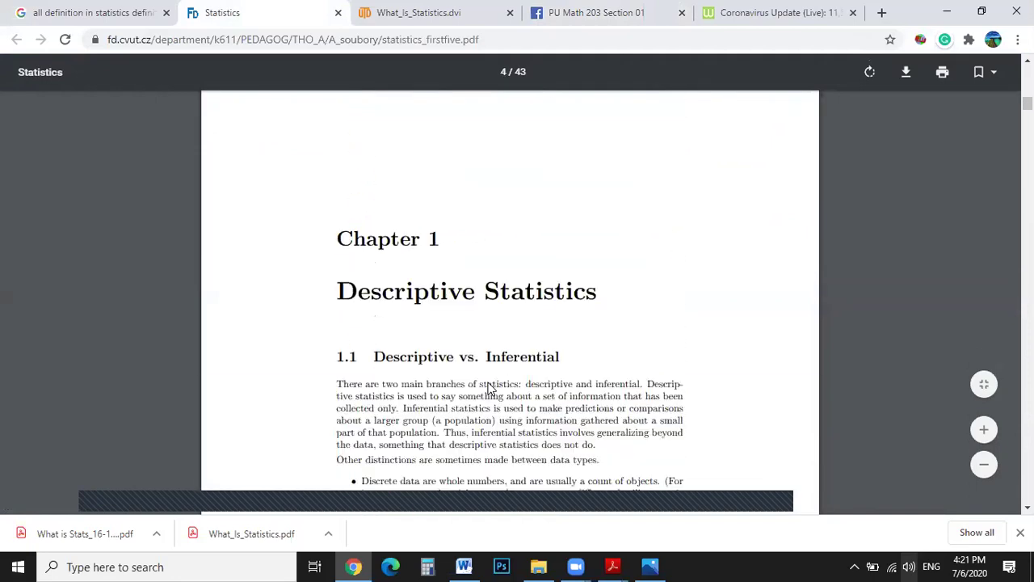
pyautogui.scroll(-3, 488, 388)
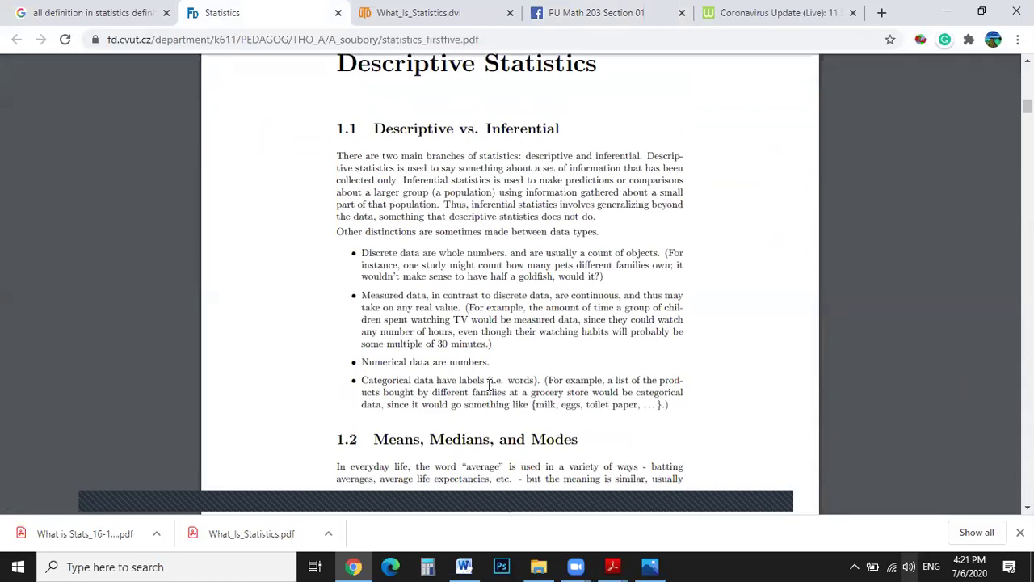
pyautogui.scroll(-5, 489, 384)
pyautogui.scroll(-3, 489, 384)
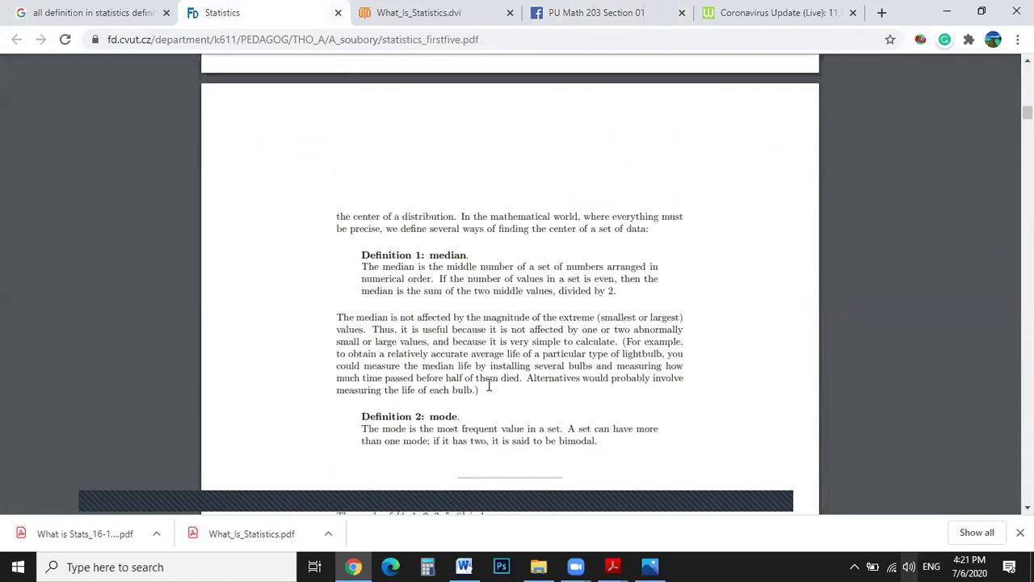
pyautogui.scroll(-14, 489, 386)
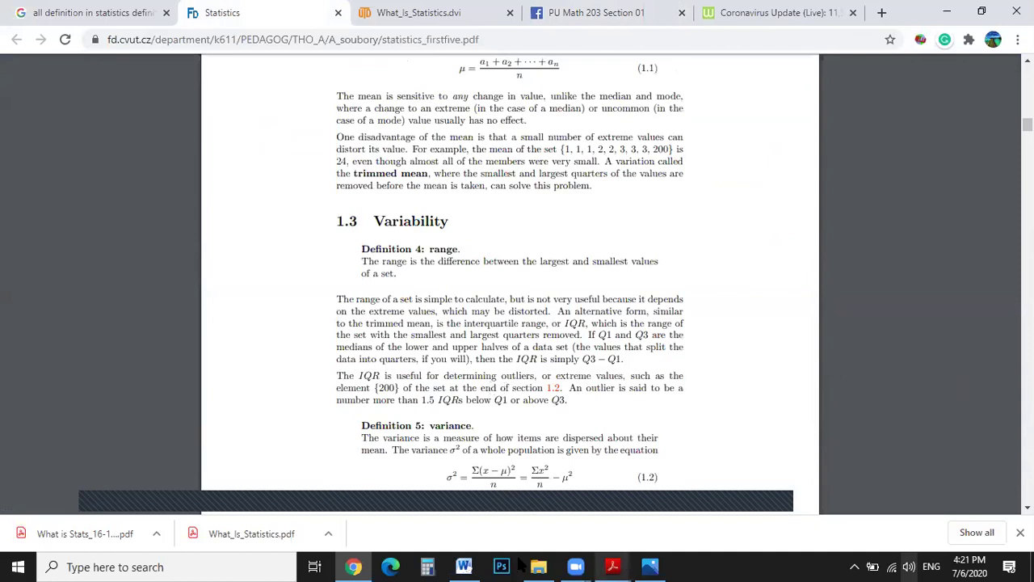
# Switch to the course outline in Word and highlight the lecture 4 topic "Mean & Median of central Tendency".
pyautogui.click(464, 566)
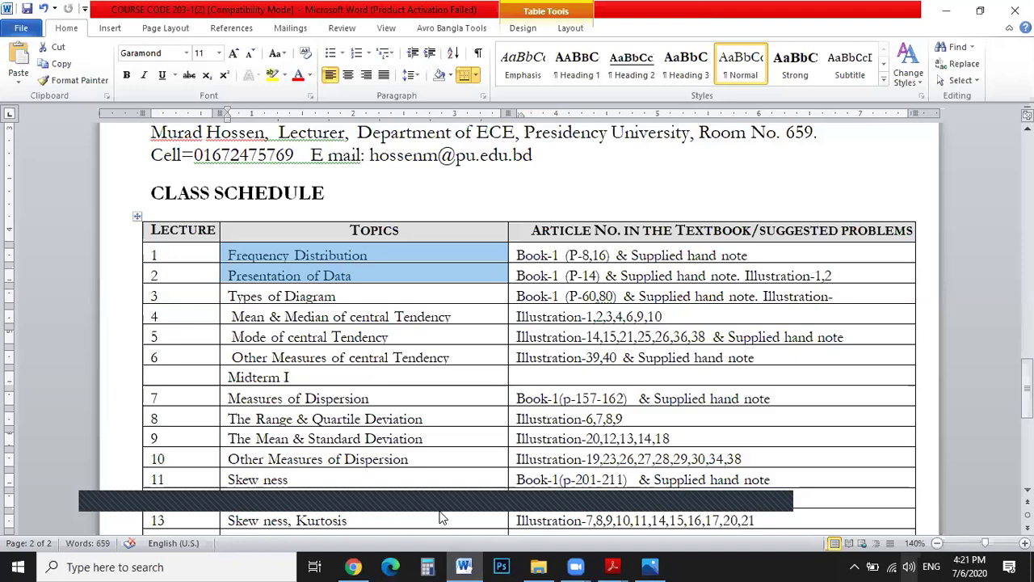
pyautogui.moveTo(231, 316); pyautogui.dragTo(457, 318)
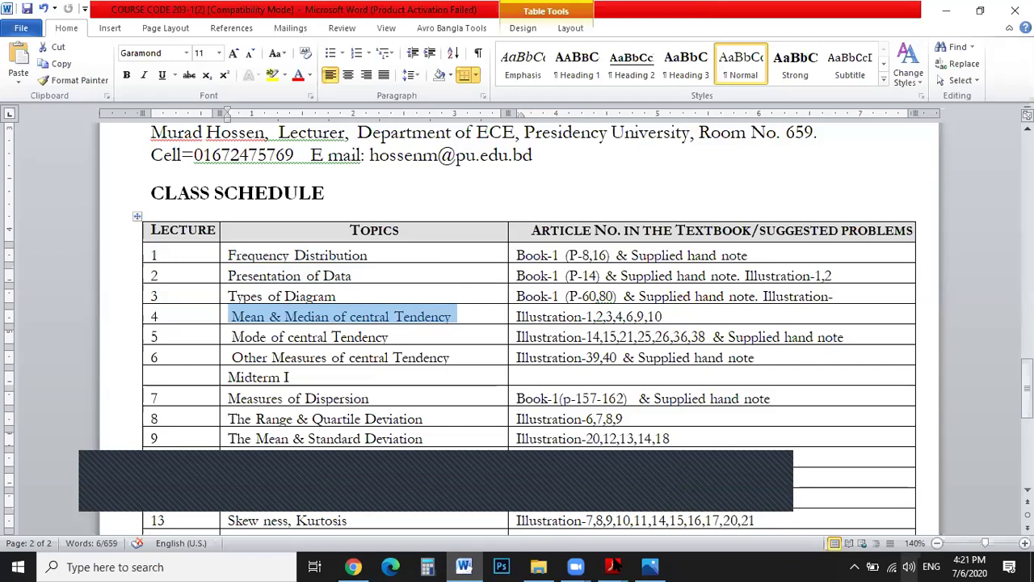
# Return to the "An Introduction to Statistics" PDF in Chrome and examine the pages from standard deviation to the histogram sections.
pyautogui.hotkey('alt', 'Tab')
pyautogui.scroll(-15, 684, 369)
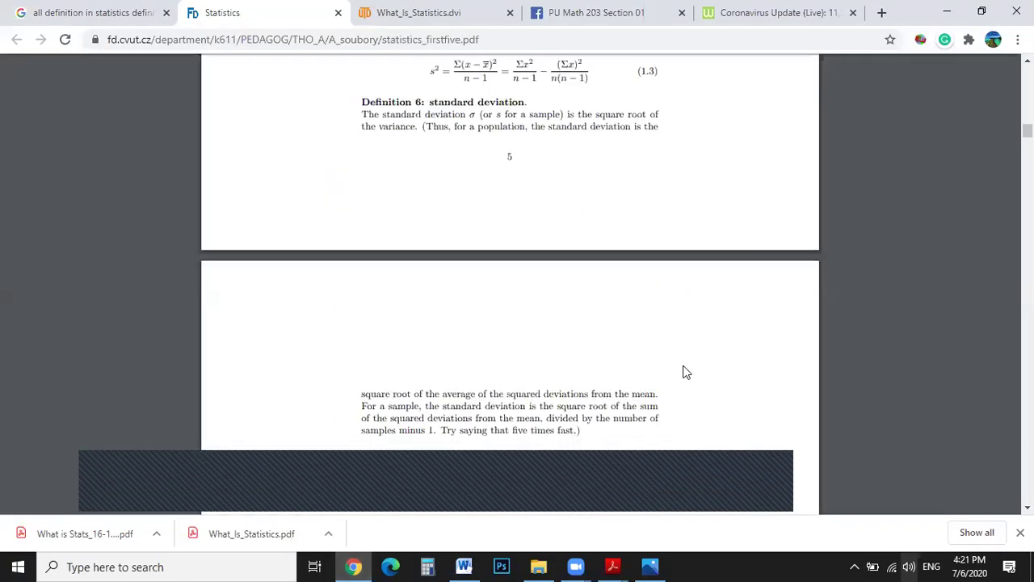
pyautogui.scroll(-20, 683, 375)
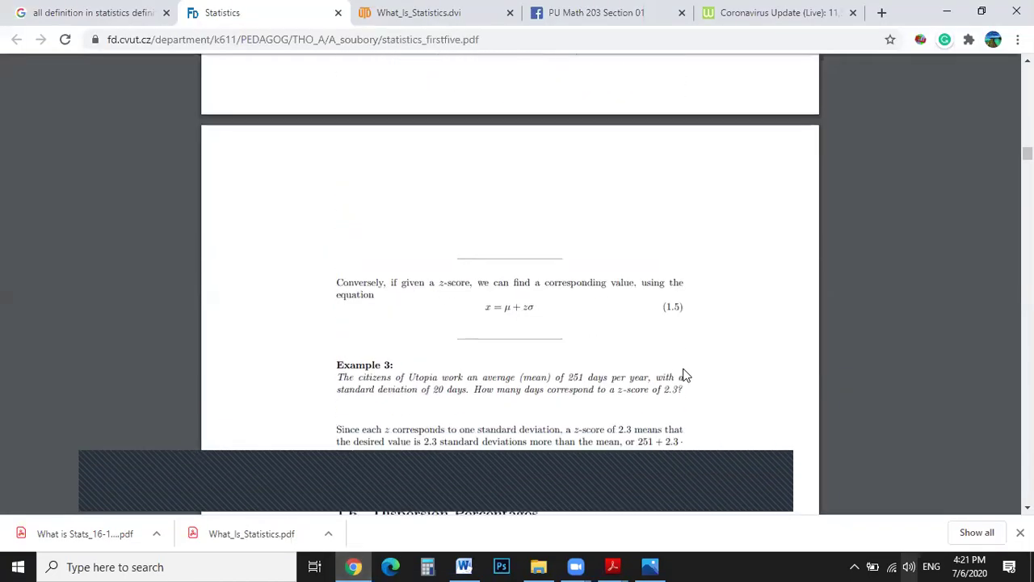
pyautogui.scroll(-15, 684, 375)
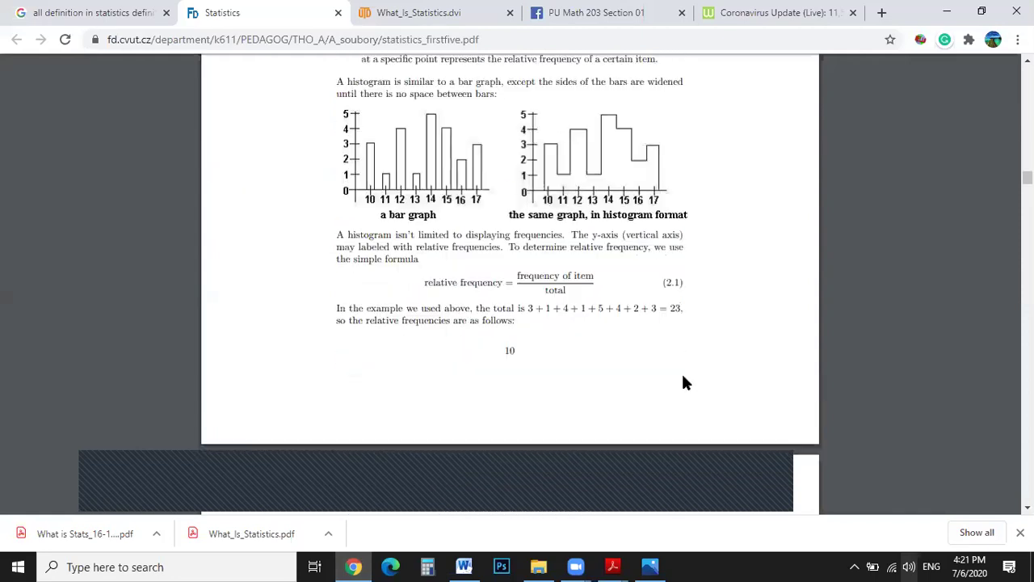
pyautogui.scroll(-20, 683, 377)
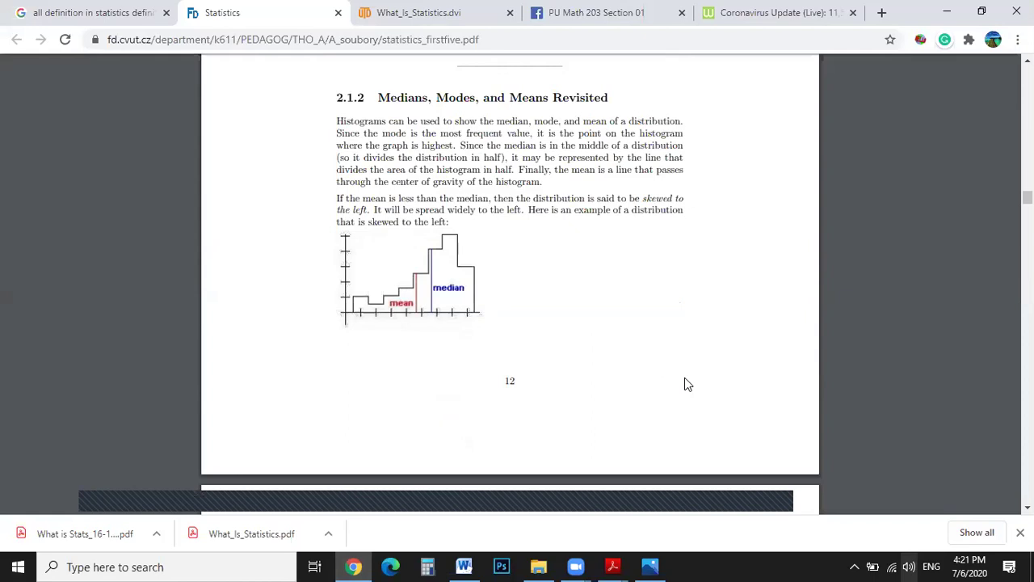
# Download the "An Introduction to Statistics" PDF to the summer folder on the Desktop as statistics_firstfive.
pyautogui.scroll(20, 684, 377)
pyautogui.scroll(10, 684, 377)
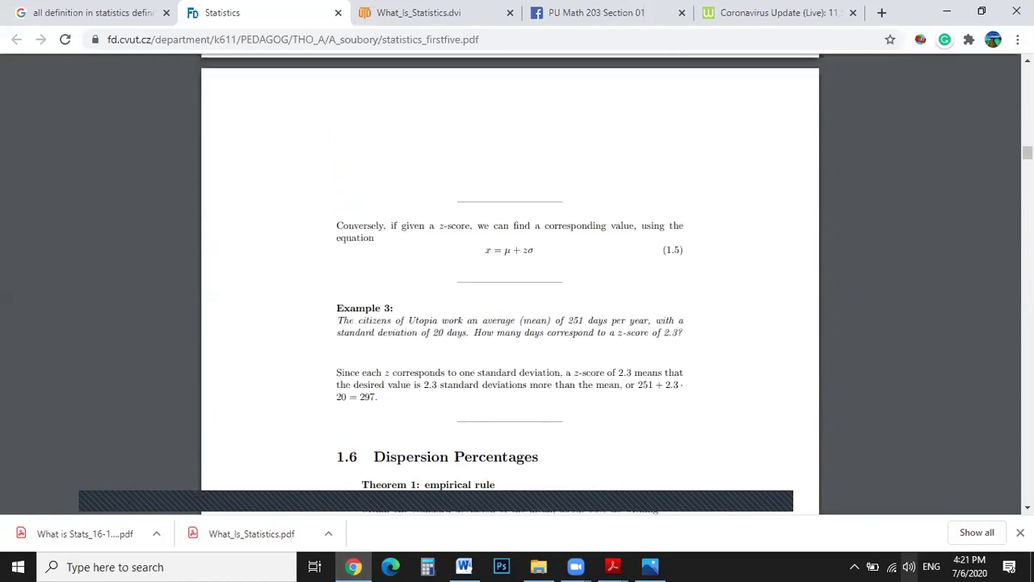
pyautogui.scroll(20, 649, 252)
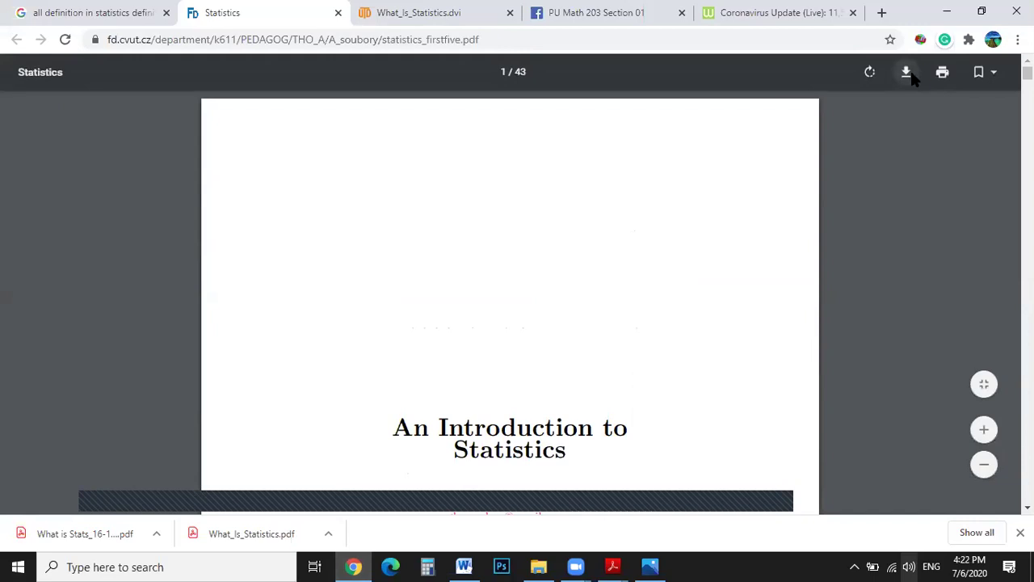
pyautogui.click(906, 73)
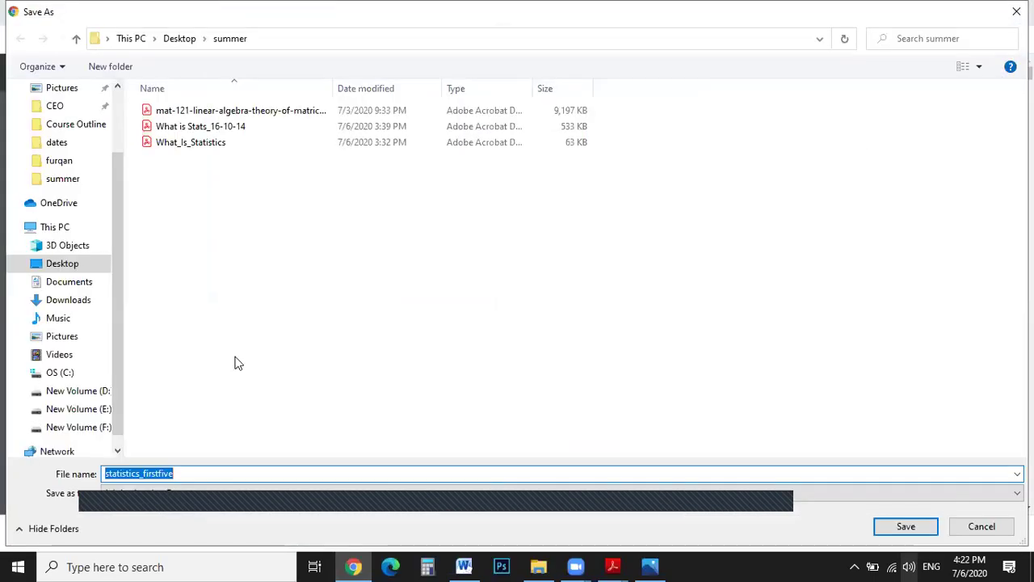
pyautogui.click(905, 525)
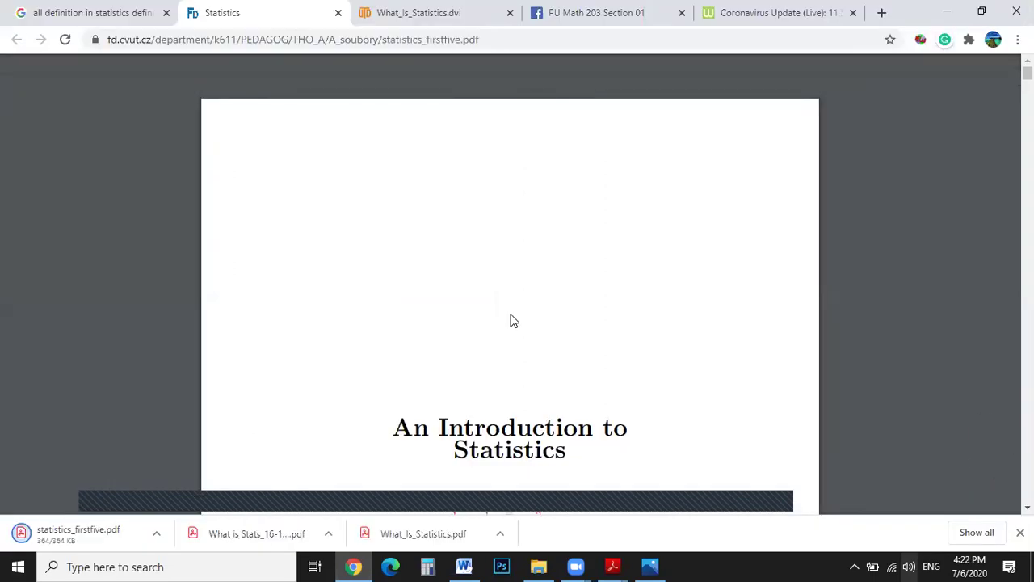
# Start a new post in the PU Math 203 Section 01 Facebook group with the text "sheet 3".
pyautogui.scroll(-10, 508, 269)
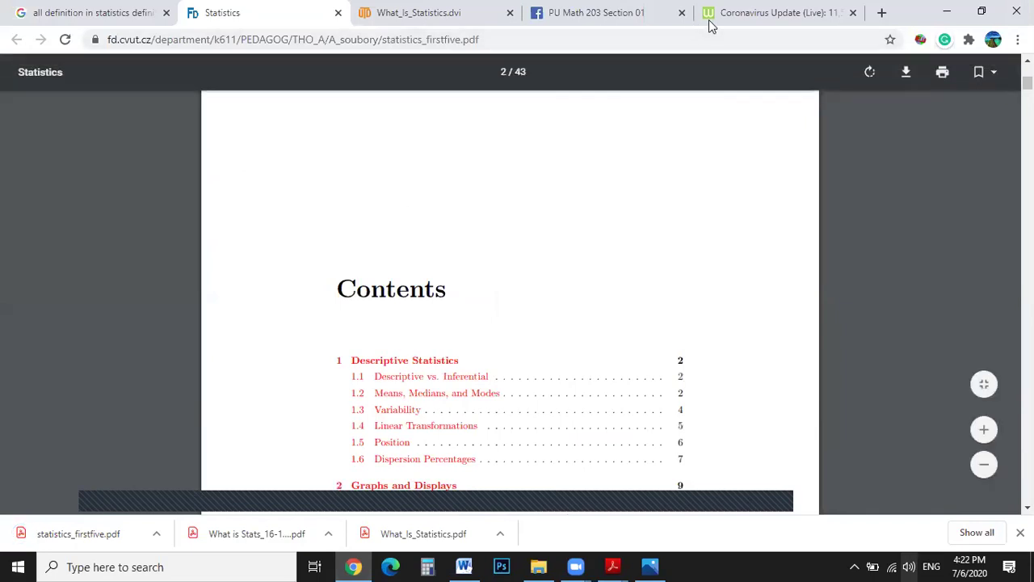
pyautogui.click(621, 18)
pyautogui.scroll(10, 415, 231)
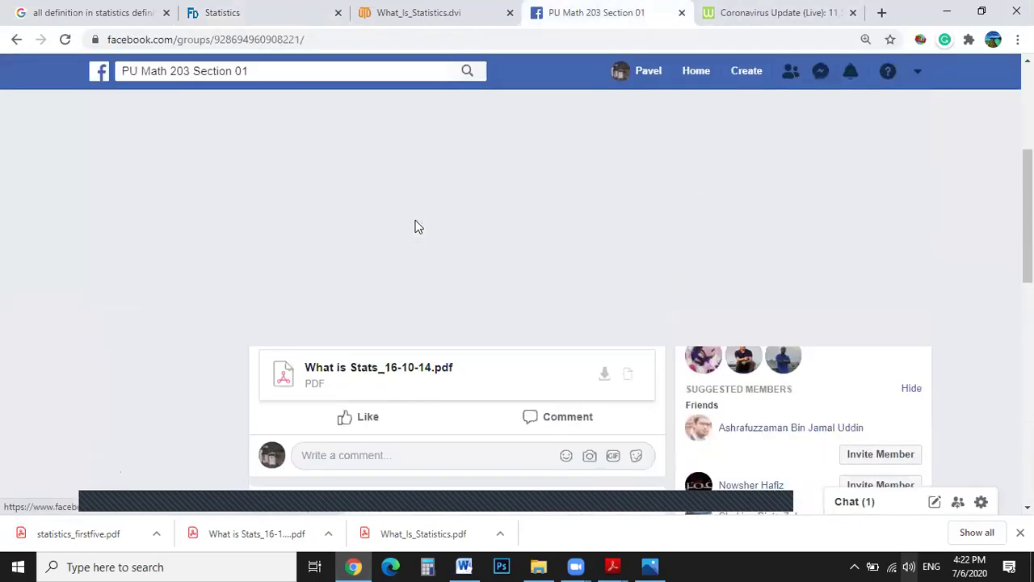
pyautogui.scroll(-2, 400, 282)
pyautogui.scroll(-1, 408, 299)
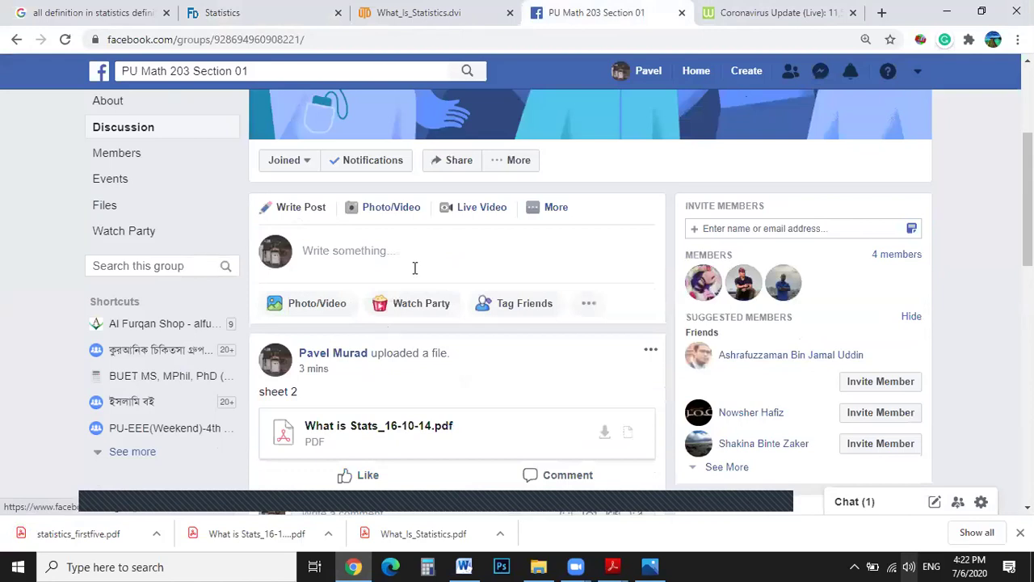
pyautogui.click(414, 267)
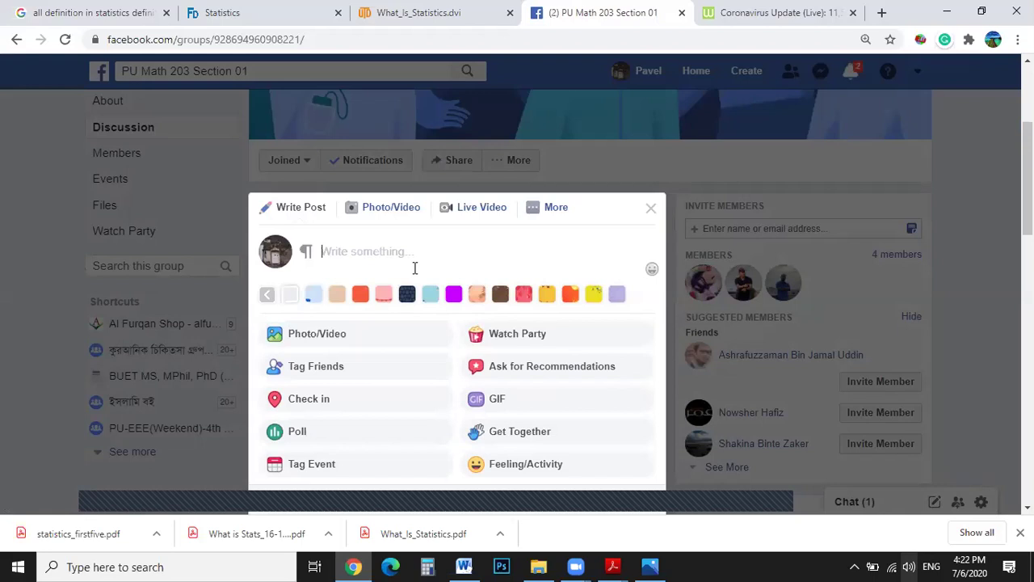
pyautogui.write('sheet 3')
# Attach statistics_firstfive from the summer folder to the "sheet 3" post and publish it to the group.
pyautogui.click(551, 208)
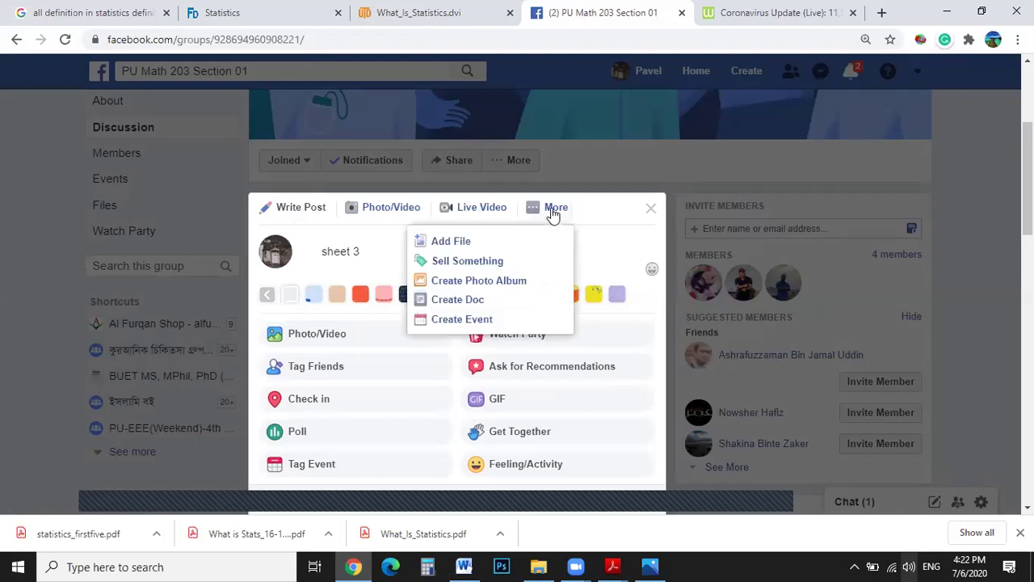
pyautogui.click(467, 241)
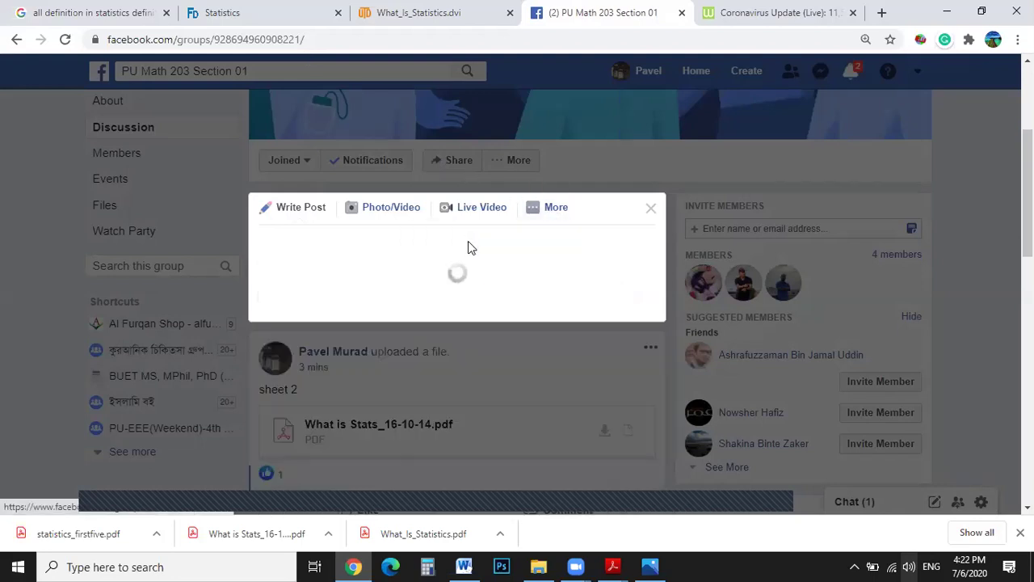
pyautogui.click(307, 327)
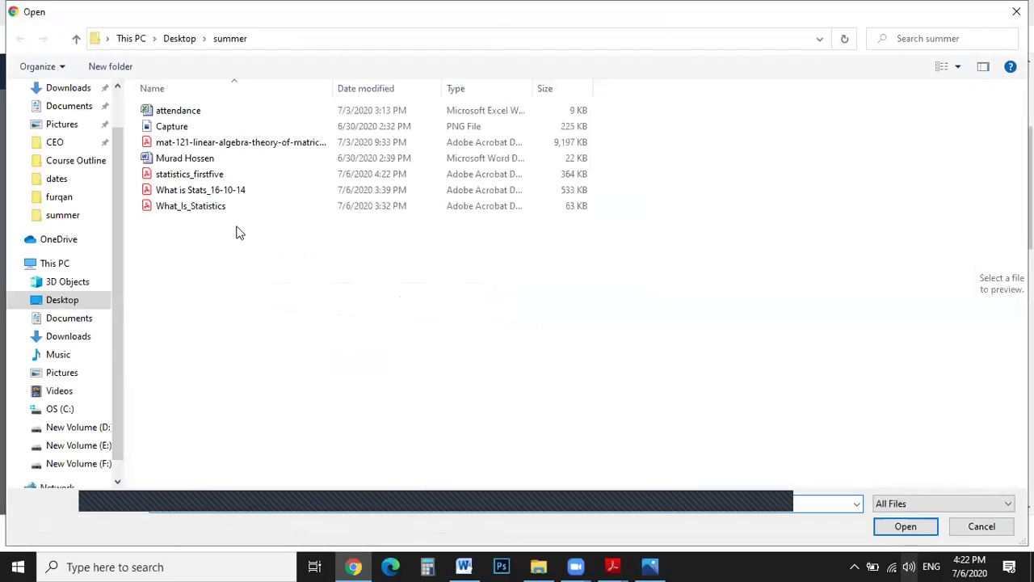
pyautogui.click(216, 175)
pyautogui.click(904, 526)
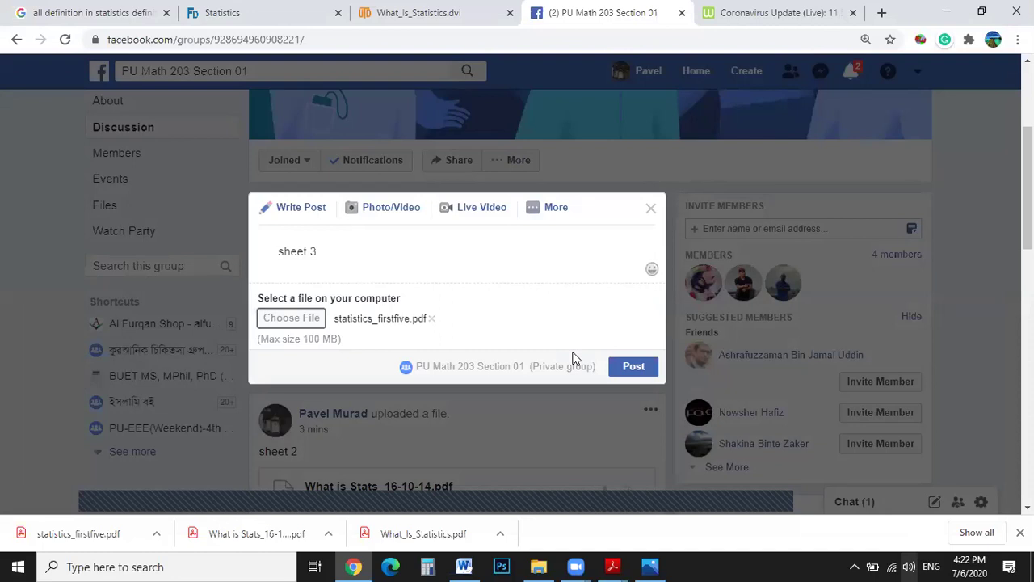
pyautogui.click(636, 367)
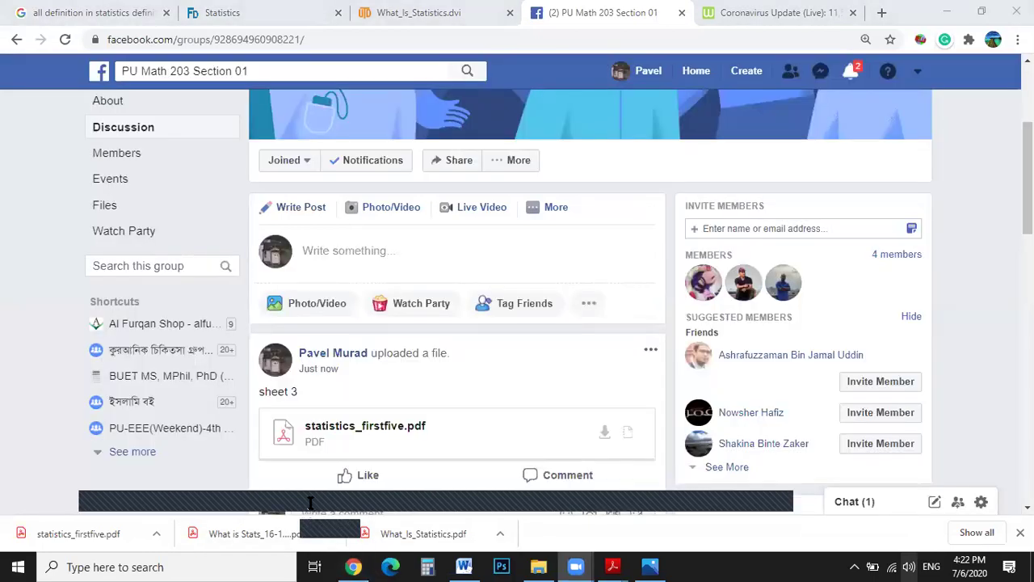
pyautogui.scroll(3, 516, 195)
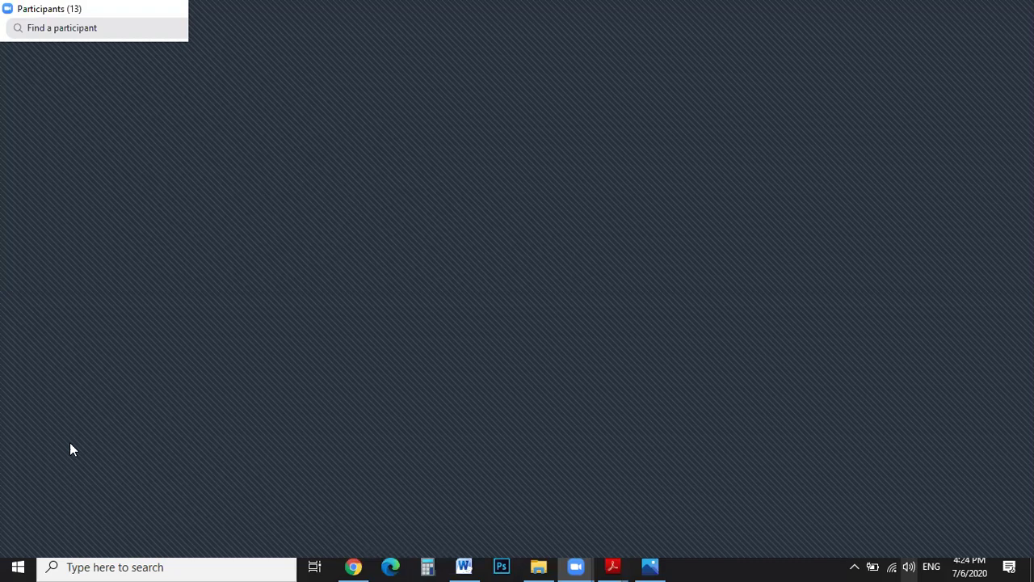
# Return to the Facebook group in Chrome, review the uploaded lecture sheet posts, and highlight the "sheet 3" caption.
pyautogui.click(353, 566)
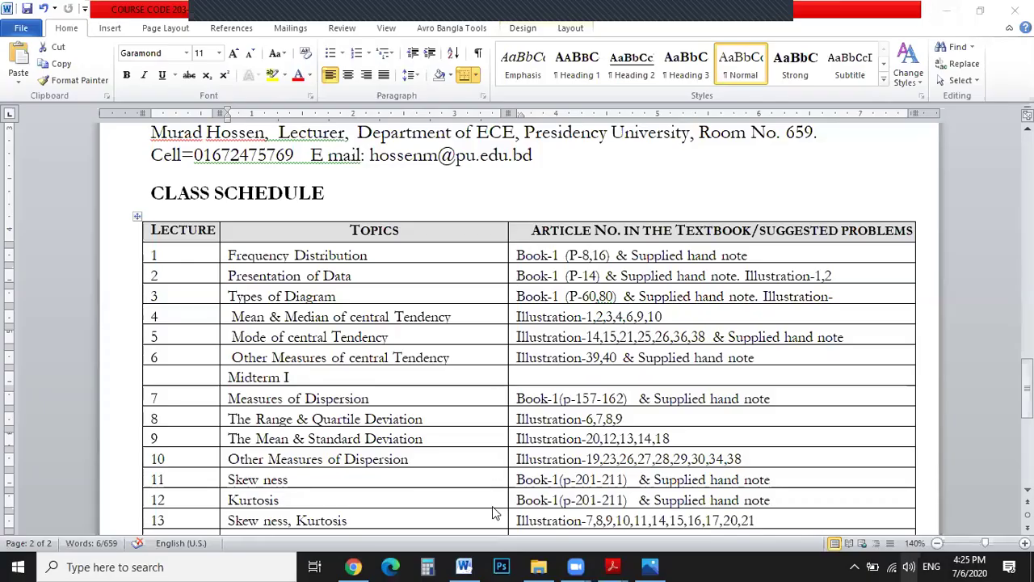
pyautogui.click(353, 566)
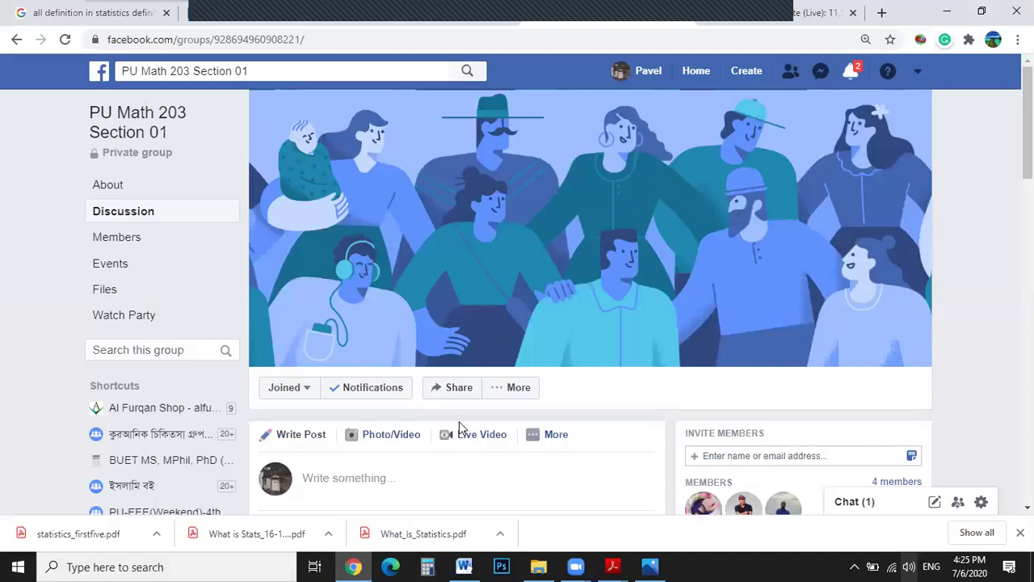
pyautogui.scroll(-3, 460, 427)
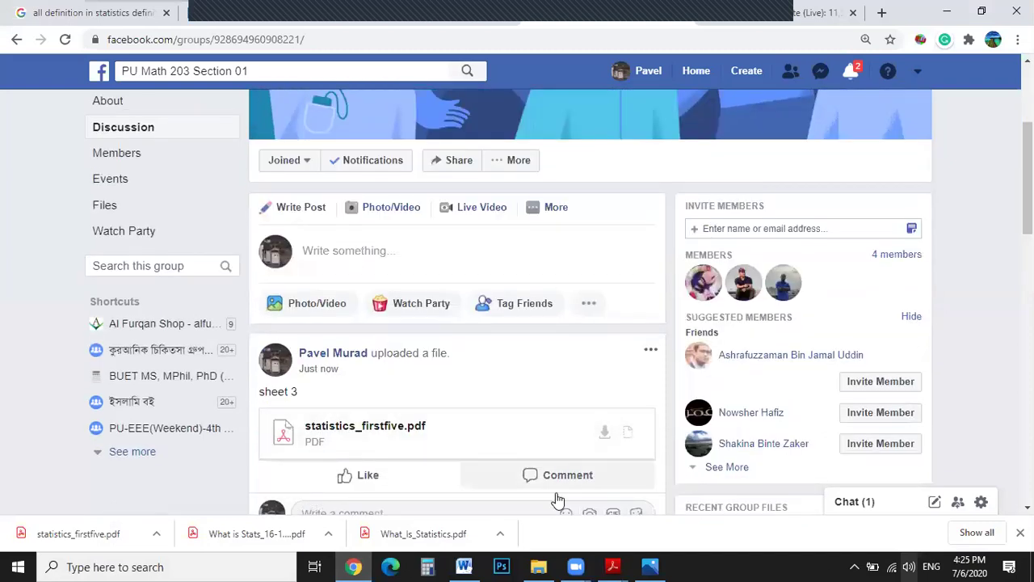
pyautogui.scroll(-5, 529, 481)
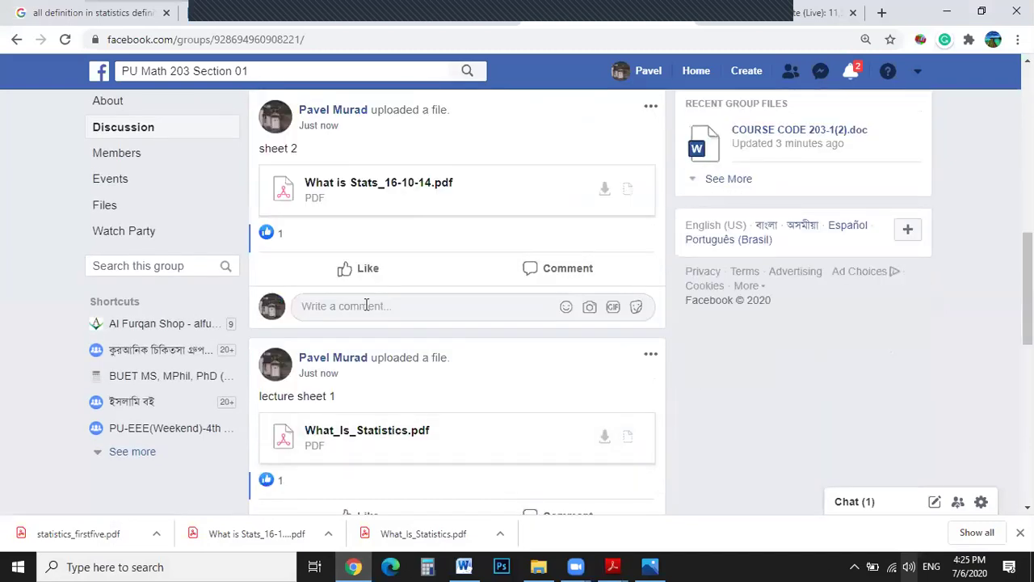
pyautogui.scroll(3, 411, 374)
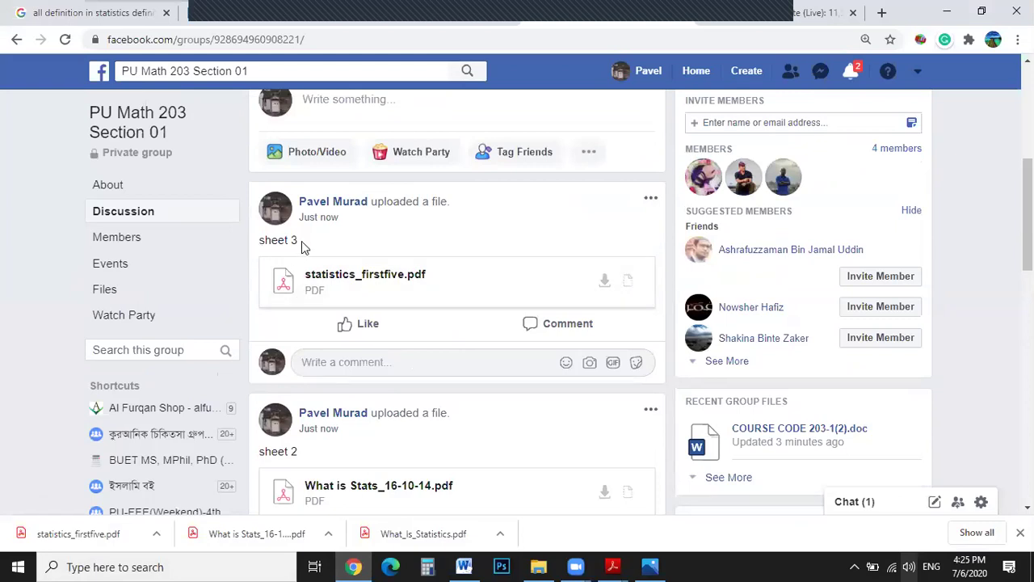
pyautogui.moveTo(300, 244); pyautogui.dragTo(260, 252)
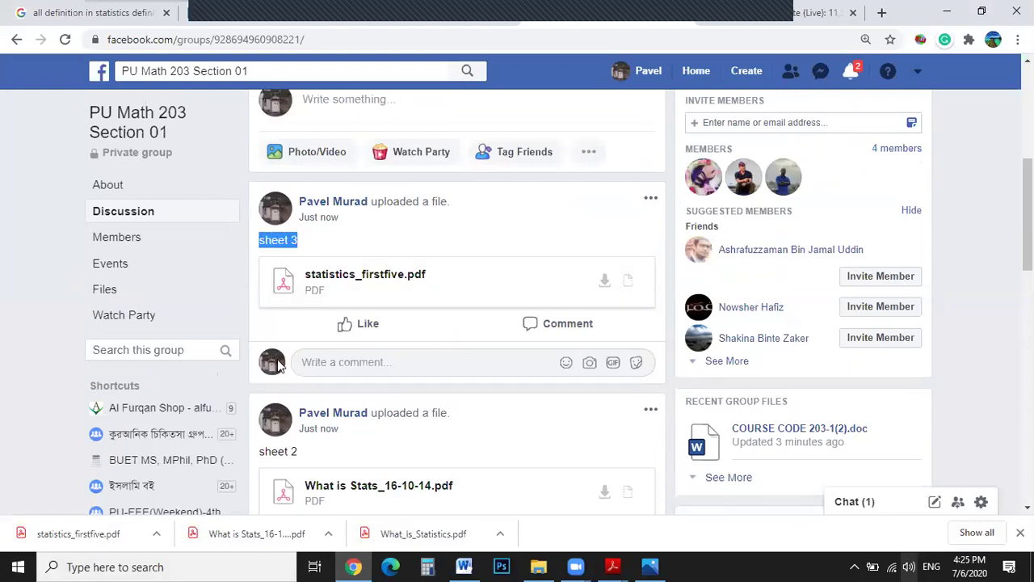
pyautogui.scroll(-1, 367, 411)
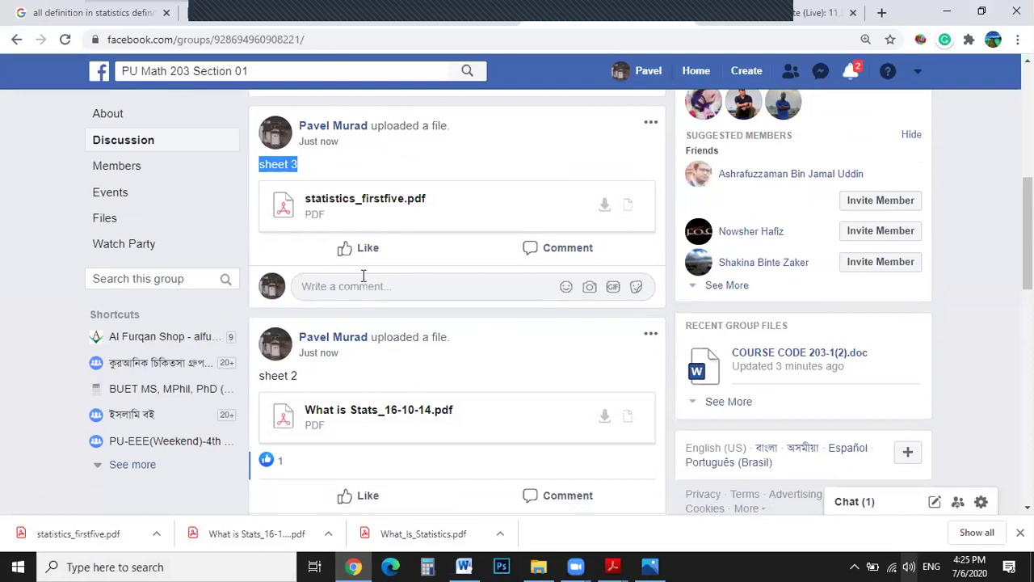
# Switch to What_Is_Statistics.pdf in Acrobat Reader, glance over its opening pages, and return to the Facebook group.
pyautogui.click(612, 566)
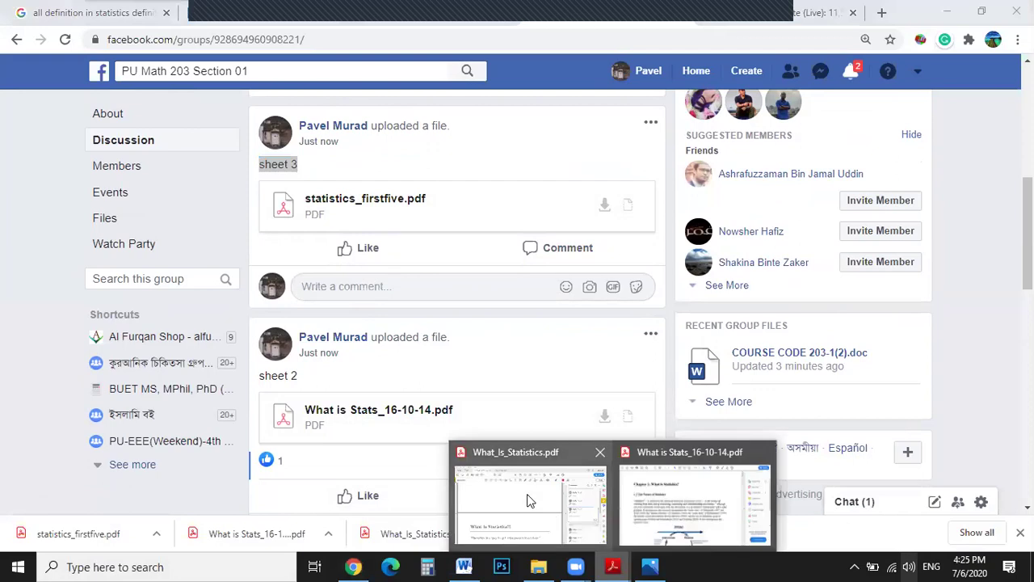
pyautogui.click(538, 496)
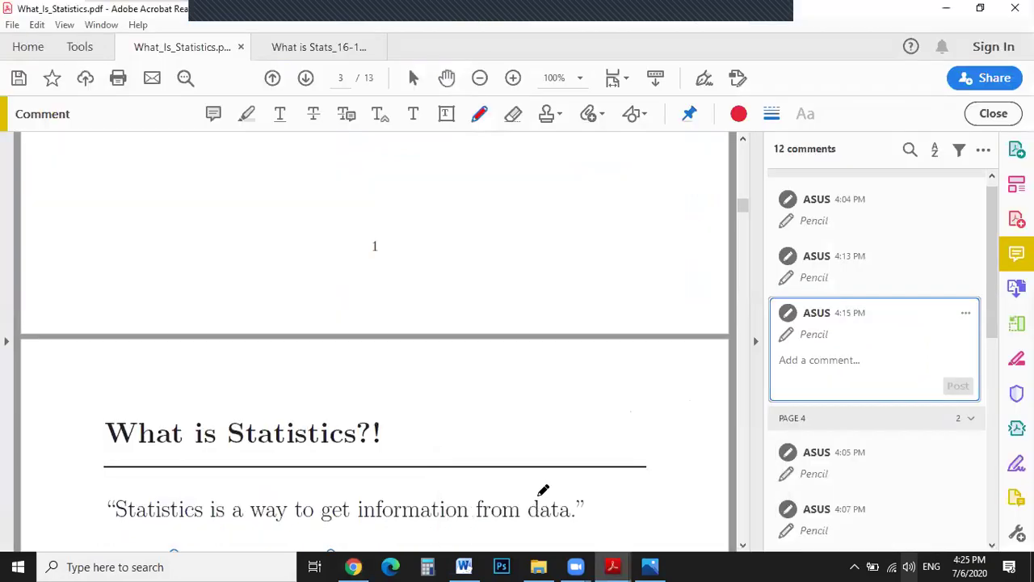
pyautogui.scroll(-4, 542, 490)
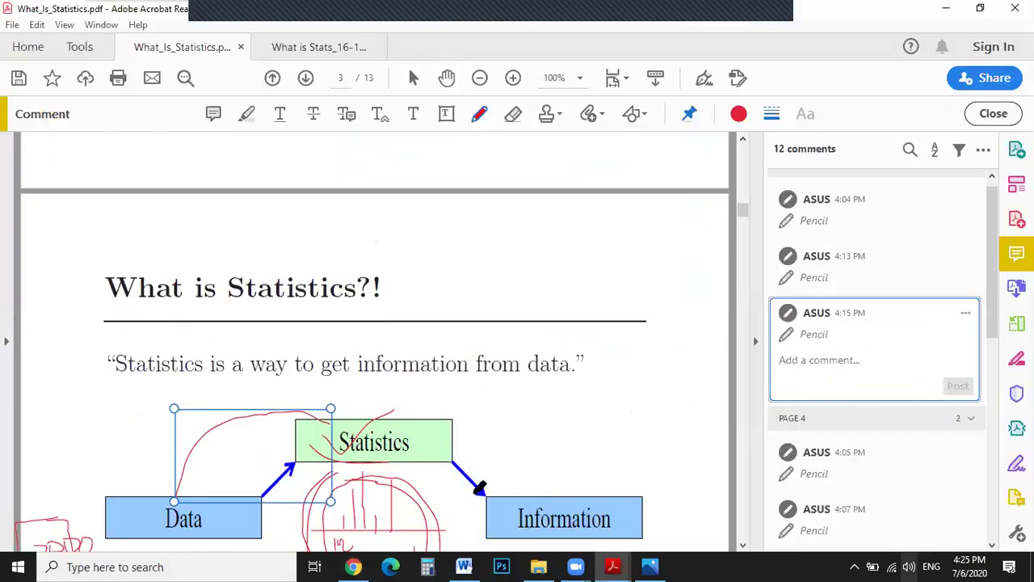
pyautogui.scroll(15, 473, 404)
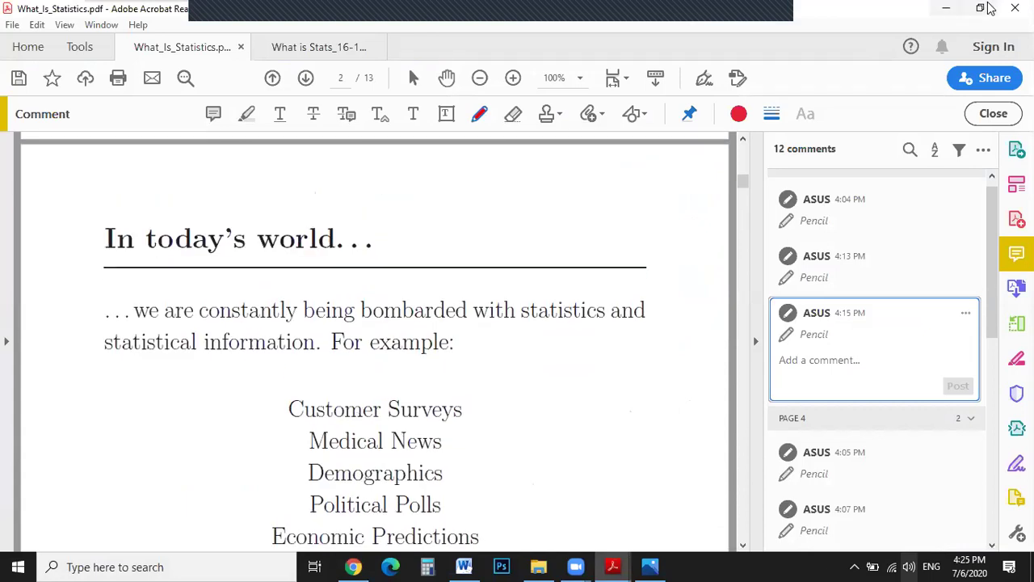
pyautogui.hotkey('alt', 'Tab')
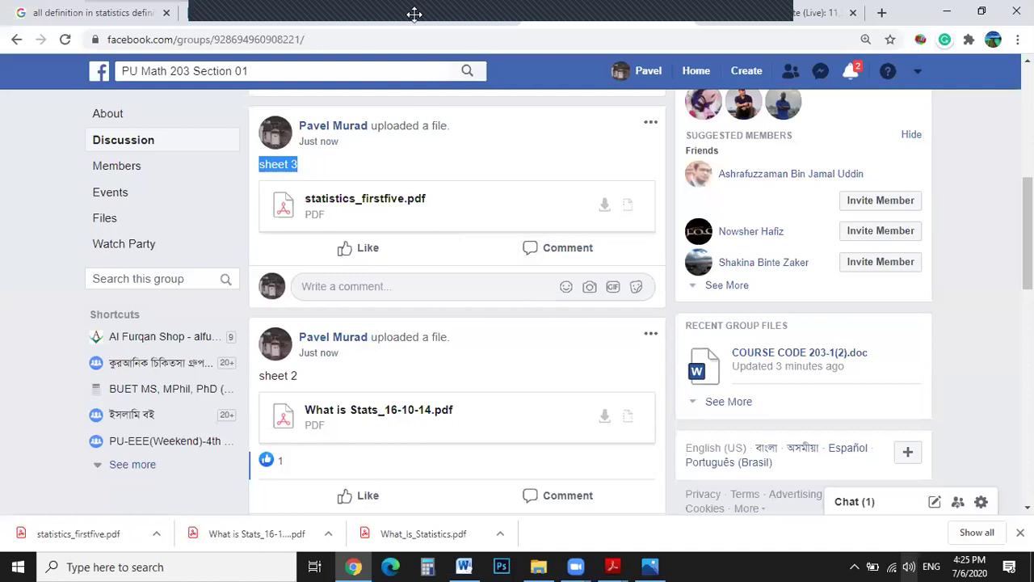
pyautogui.moveTo(420, 7)
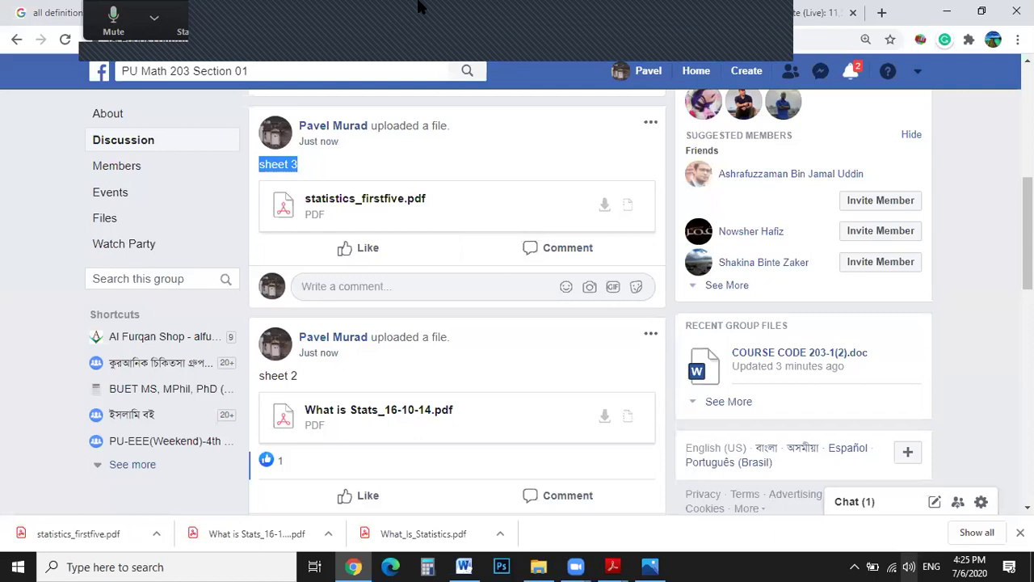
pyautogui.click(742, 21)
pyautogui.click(575, 566)
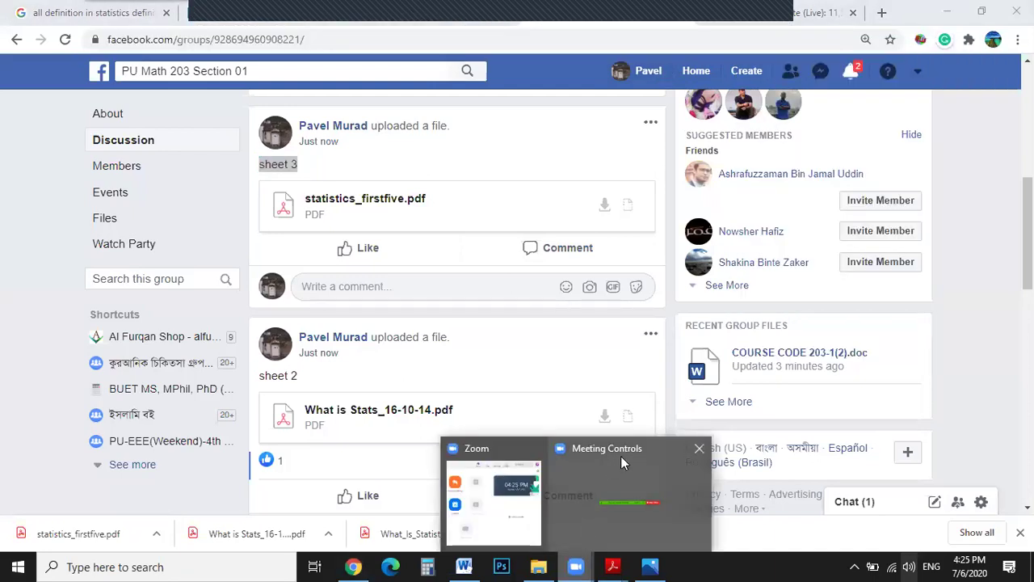
pyautogui.moveTo(620, 455)
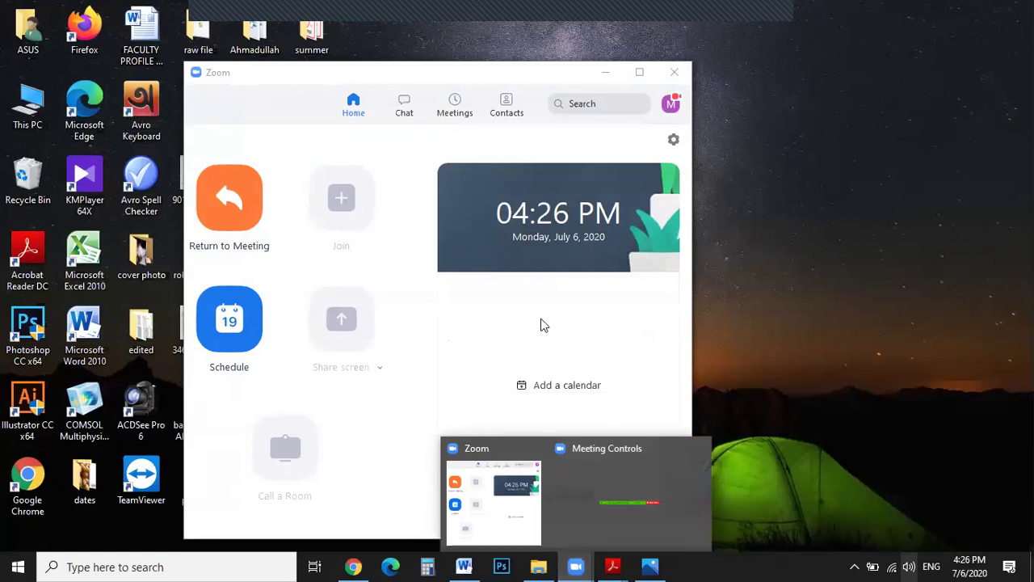
pyautogui.scroll(3, 382, 257)
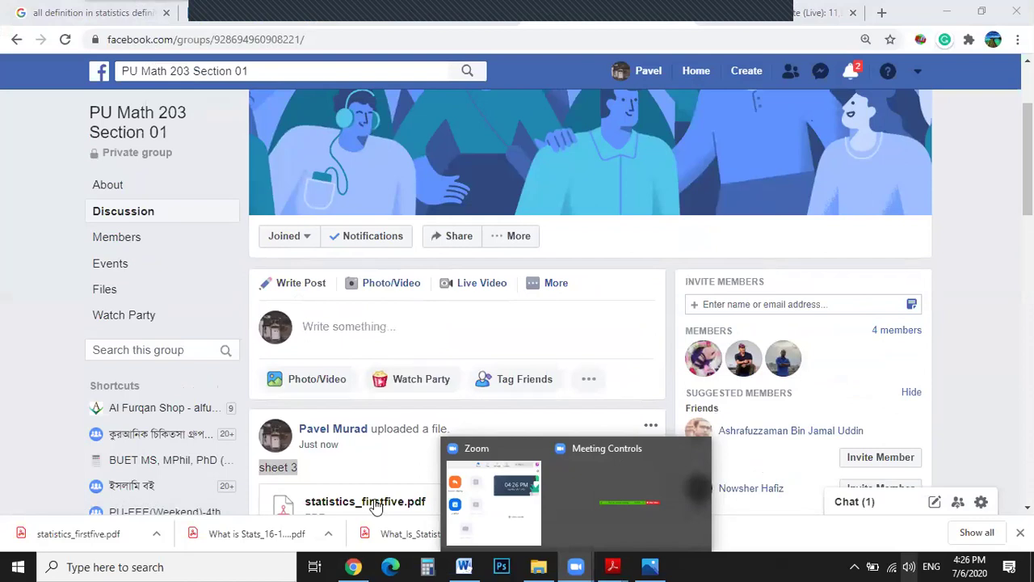
# Switch to File Explorer and open the Zoom folder inside Documents.
pyautogui.click(538, 566)
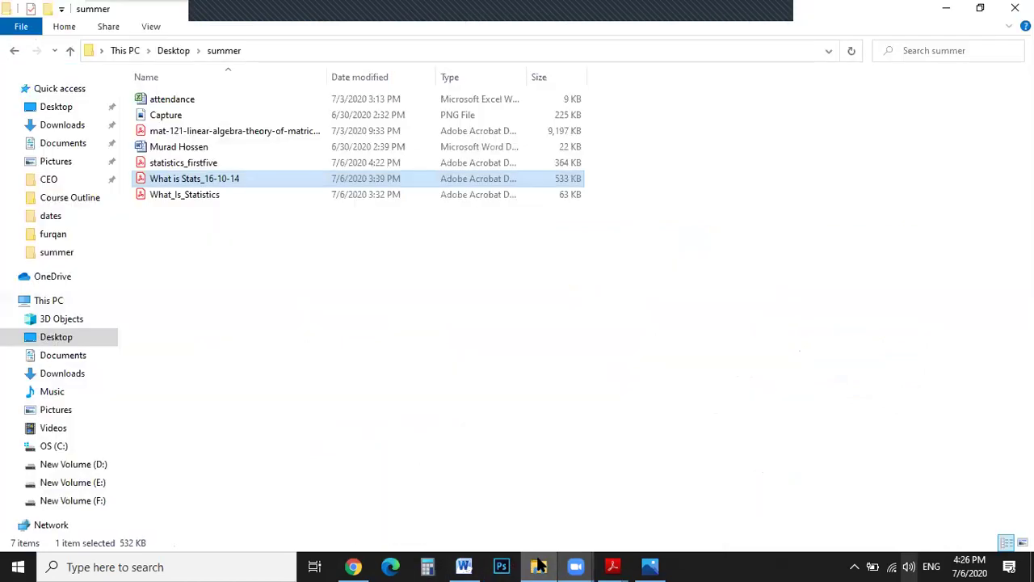
pyautogui.click(81, 134)
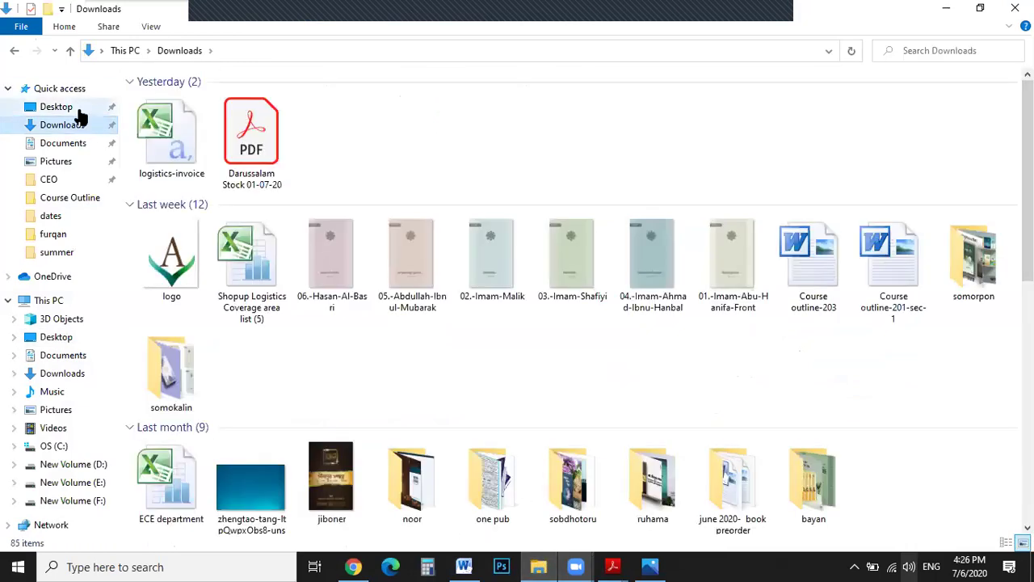
pyautogui.click(79, 108)
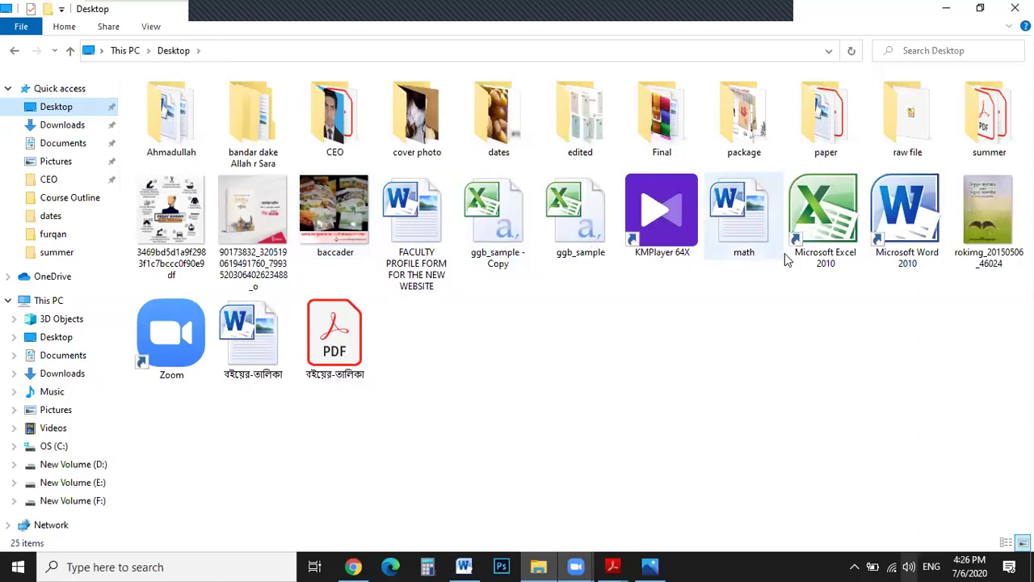
pyautogui.click(50, 142)
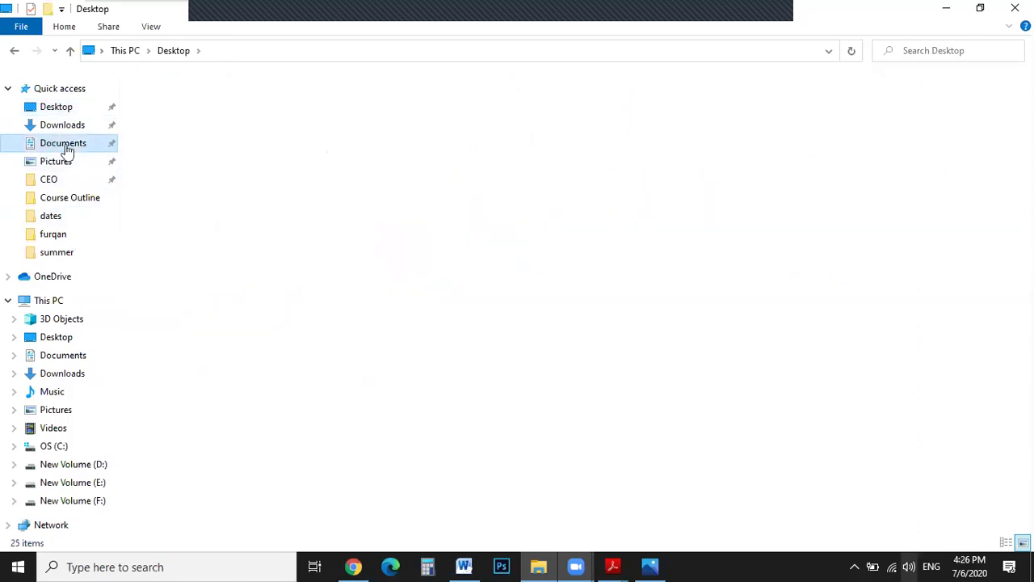
pyautogui.click(212, 121)
pyautogui.doubleClick(213, 119)
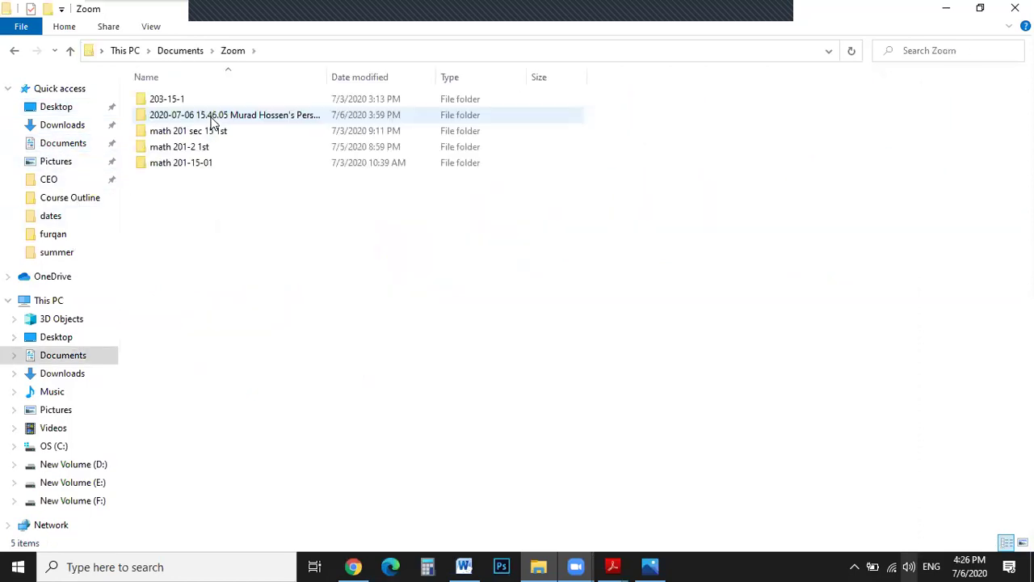
# Examine the contents of the 203-15-1 recording folder and return to the Zoom folder.
pyautogui.click(212, 164)
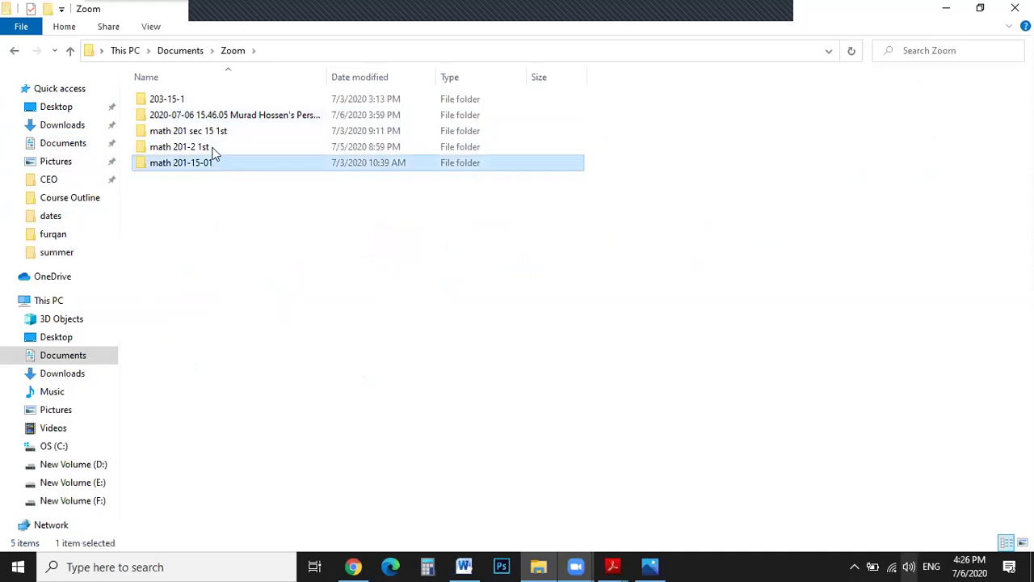
pyautogui.click(205, 101)
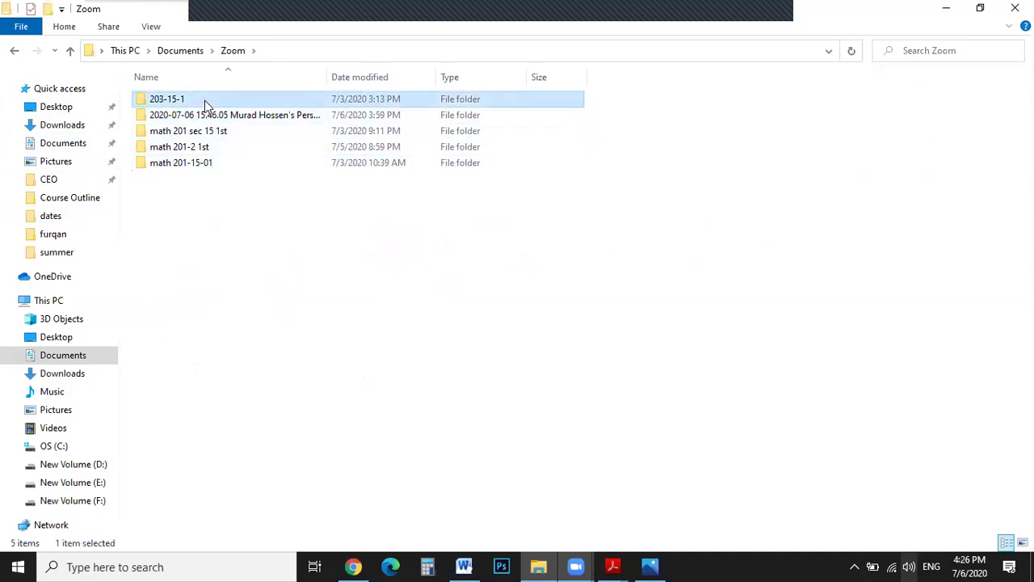
pyautogui.doubleClick(204, 100)
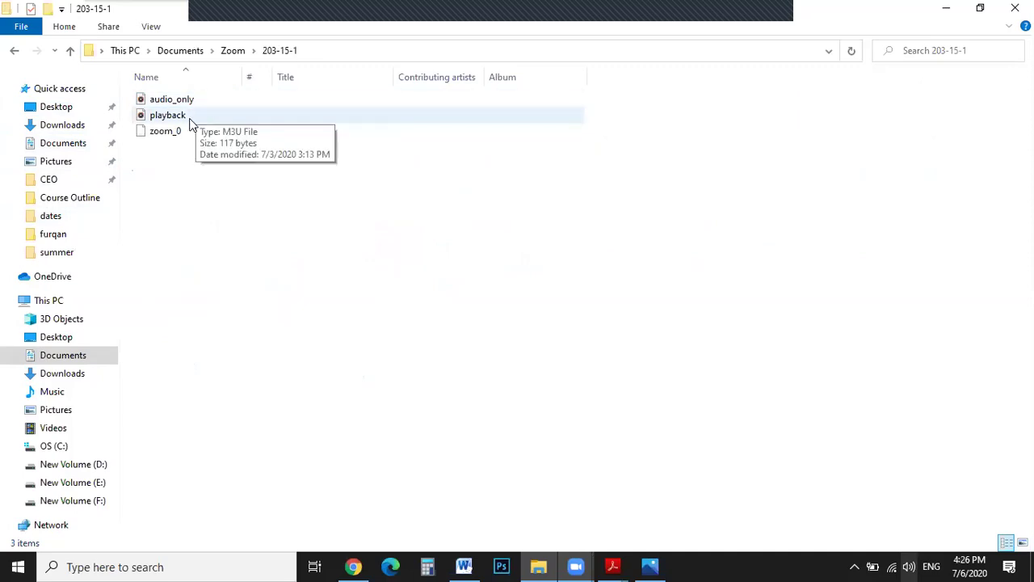
pyautogui.click(13, 55)
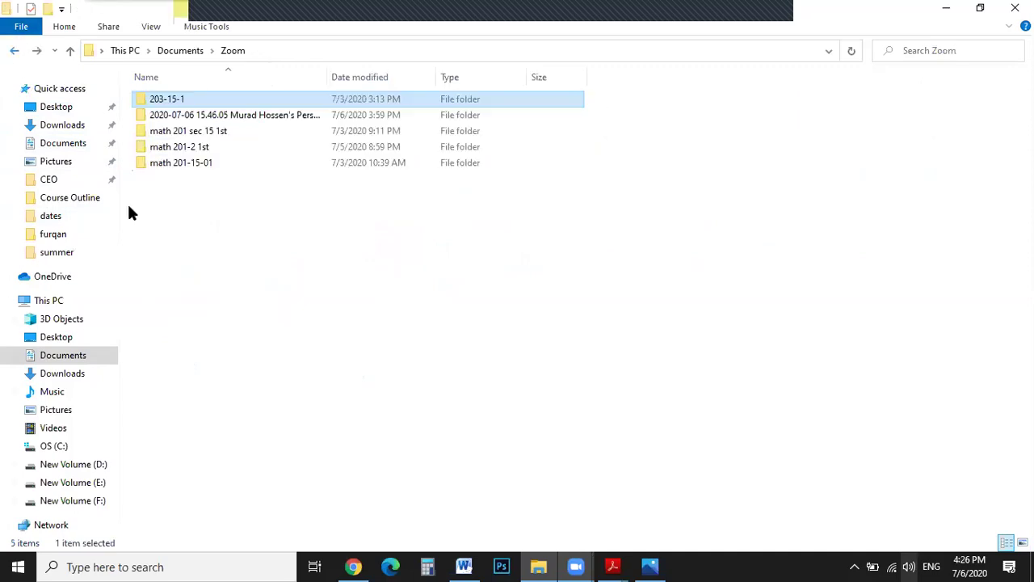
# Back out of the Zoom folder to the Desktop folder in File Explorer, and return to the Facebook group in Chrome.
pyautogui.click(12, 52)
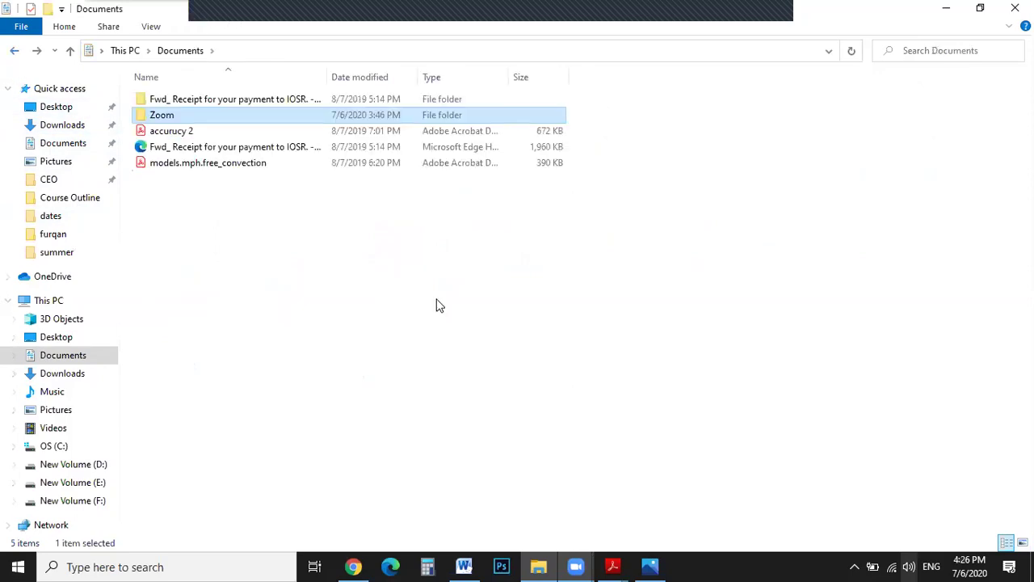
pyautogui.click(13, 54)
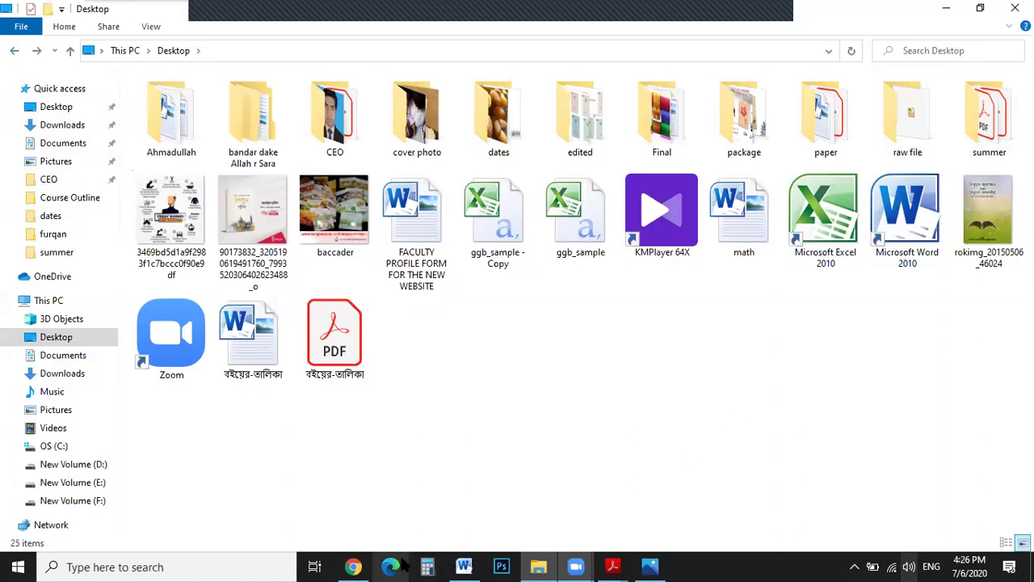
pyautogui.click(353, 567)
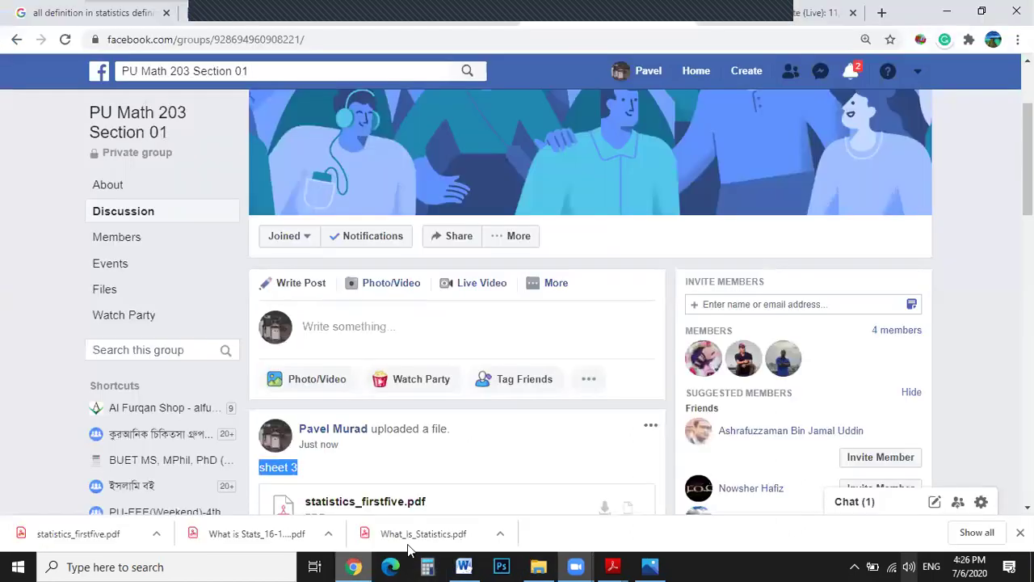
# Check the new Facebook notifications and review the "sheet 3" and "sheet 2" posts in the PU Math 203 Section 01 group.
pyautogui.click(851, 71)
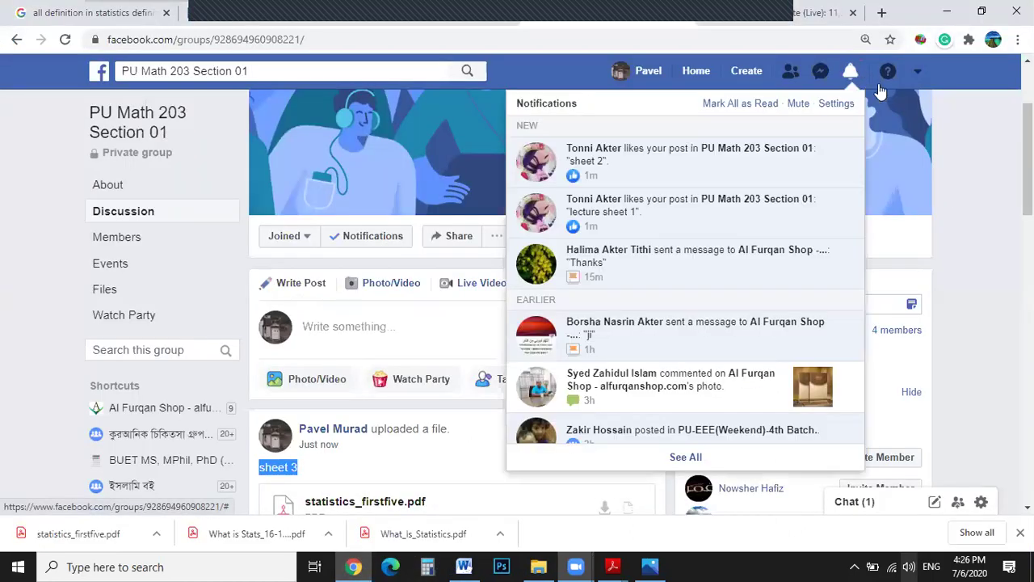
pyautogui.click(954, 142)
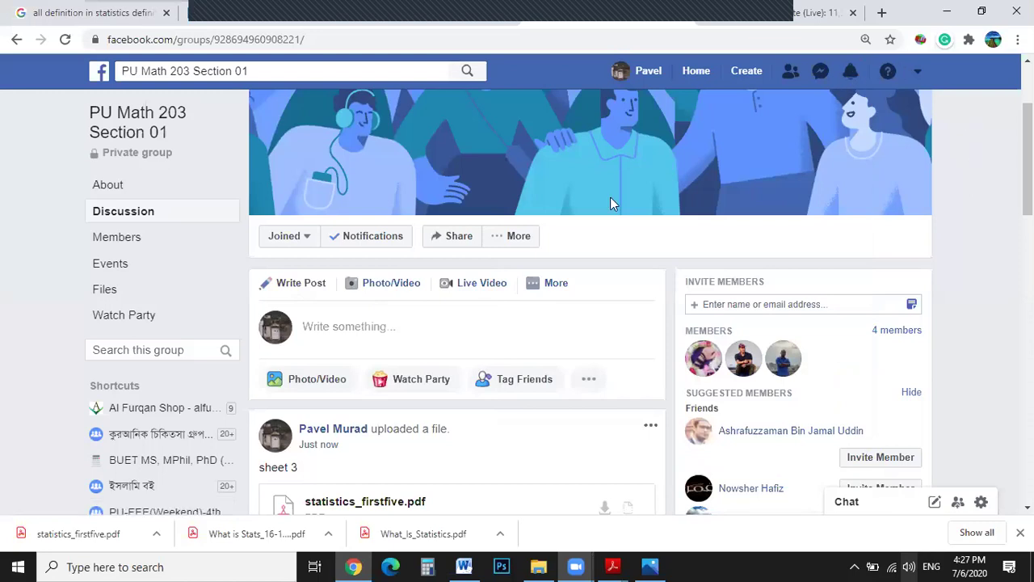
pyautogui.click(339, 331)
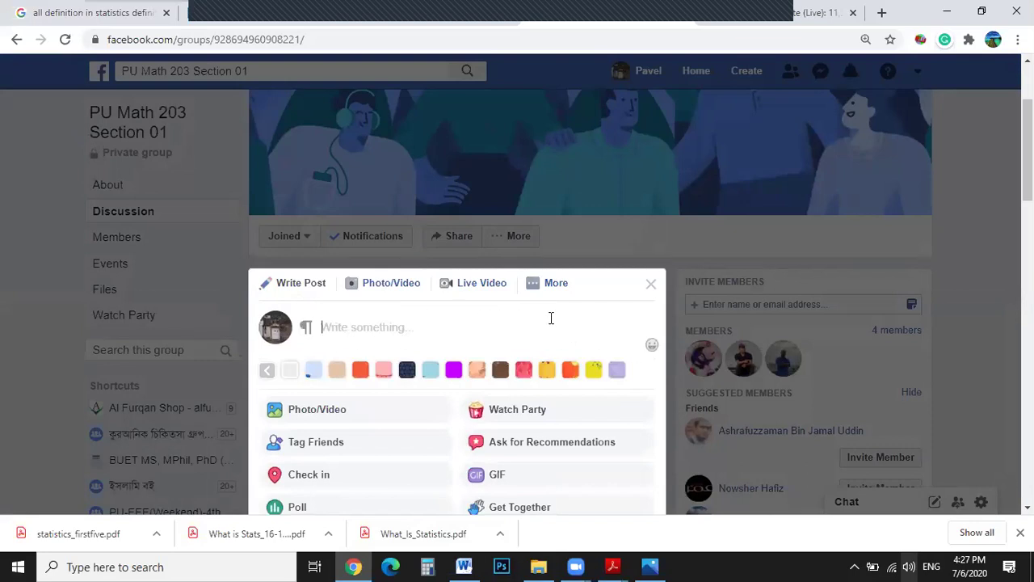
pyautogui.click(651, 283)
pyautogui.scroll(-4, 351, 341)
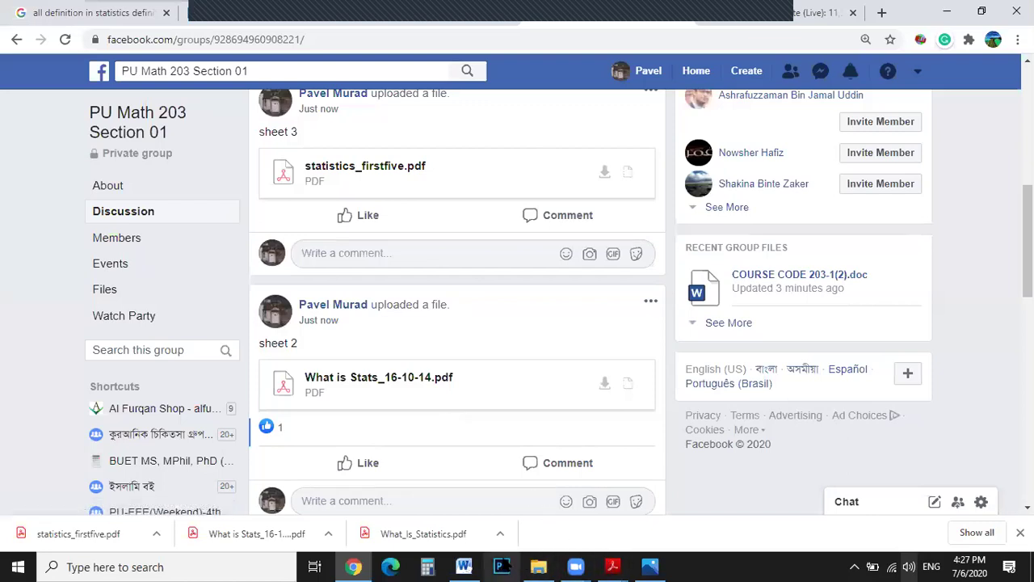
# Bring up the open Zoom windows to choose between the main window and the Meeting Controls.
pyautogui.click(575, 566)
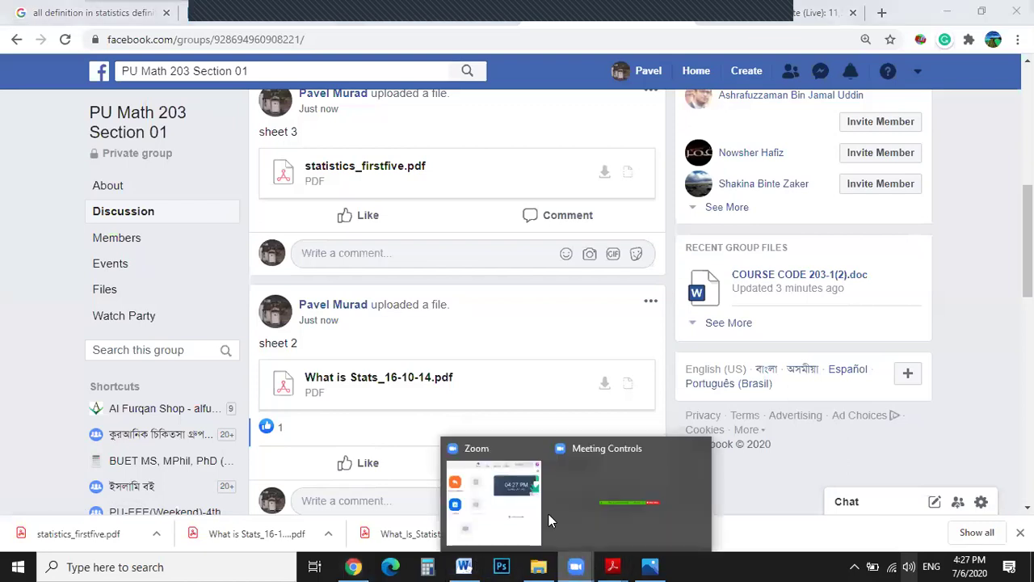
pyautogui.moveTo(676, 465)
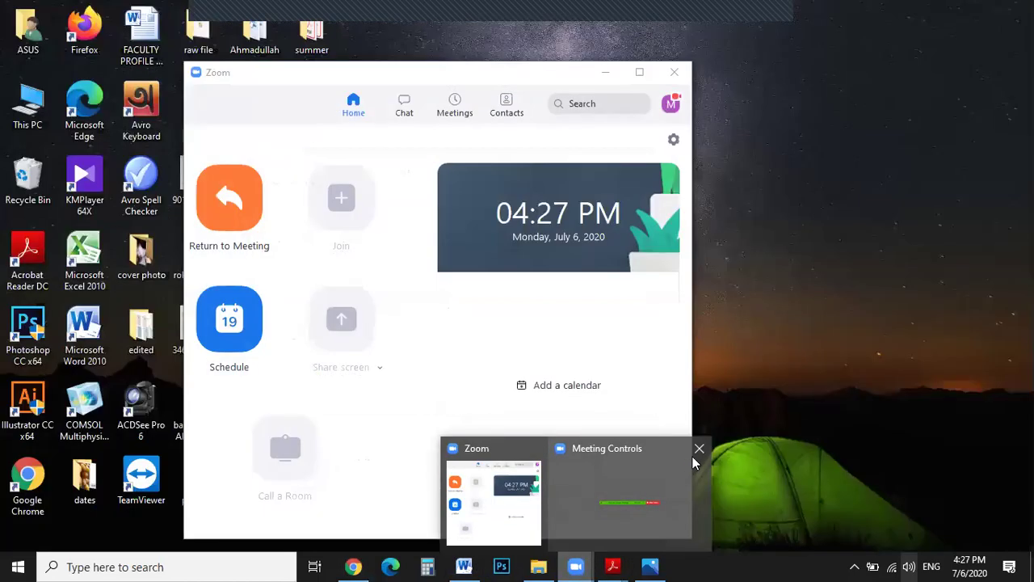